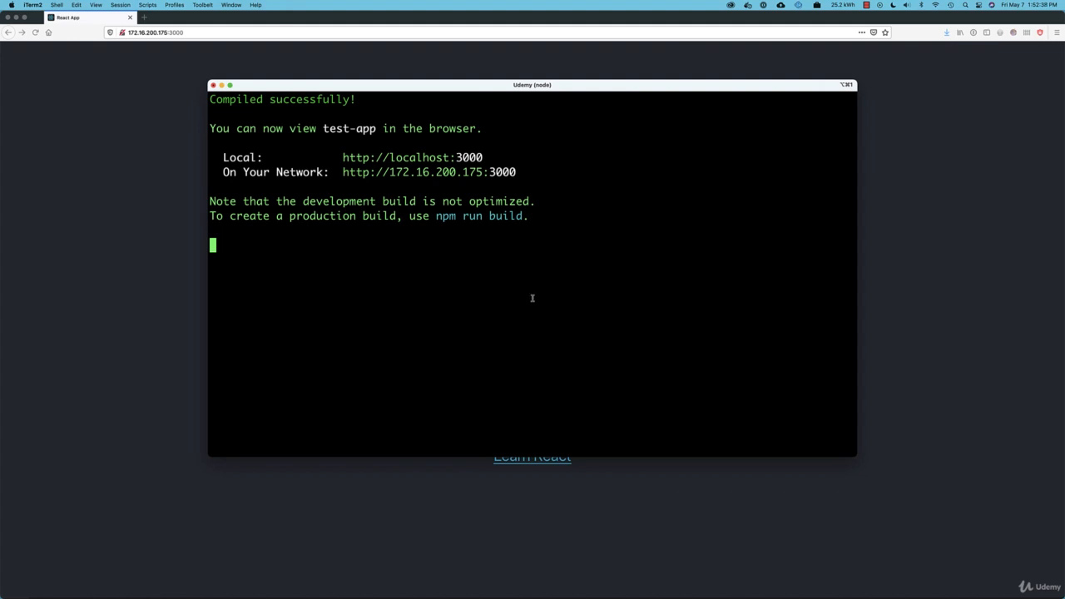
# - Stop the dev server, check the folder with pwd, rerun npm start, and hide iTerm2
pyautogui.hotkey('ctrl', 'c')
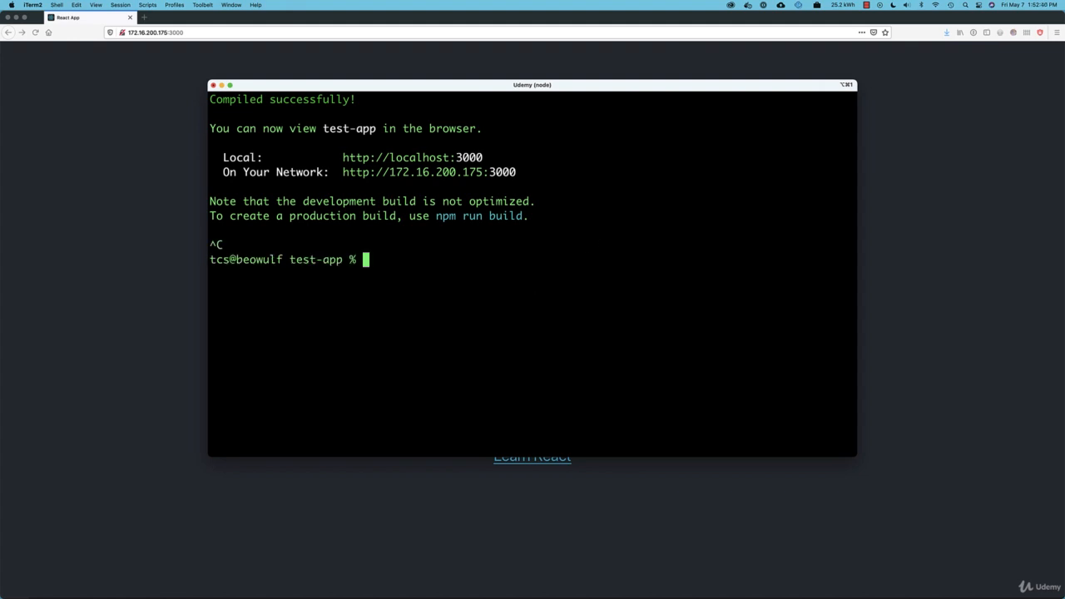
pyautogui.write('pwd')
pyautogui.press('Return')
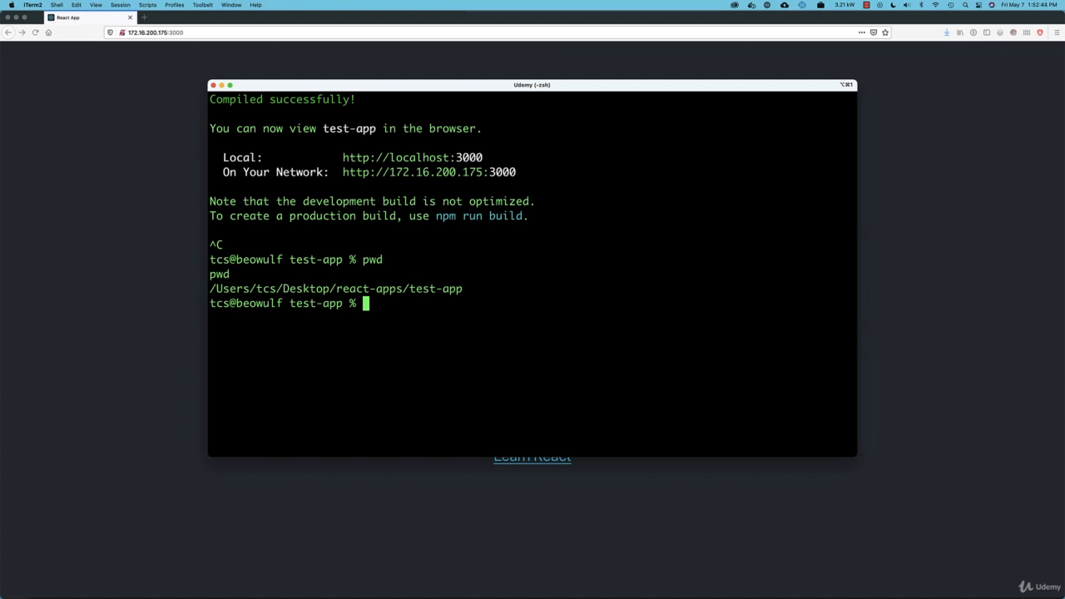
pyautogui.write('npm s')
pyautogui.write('tart')
pyautogui.press('Return')
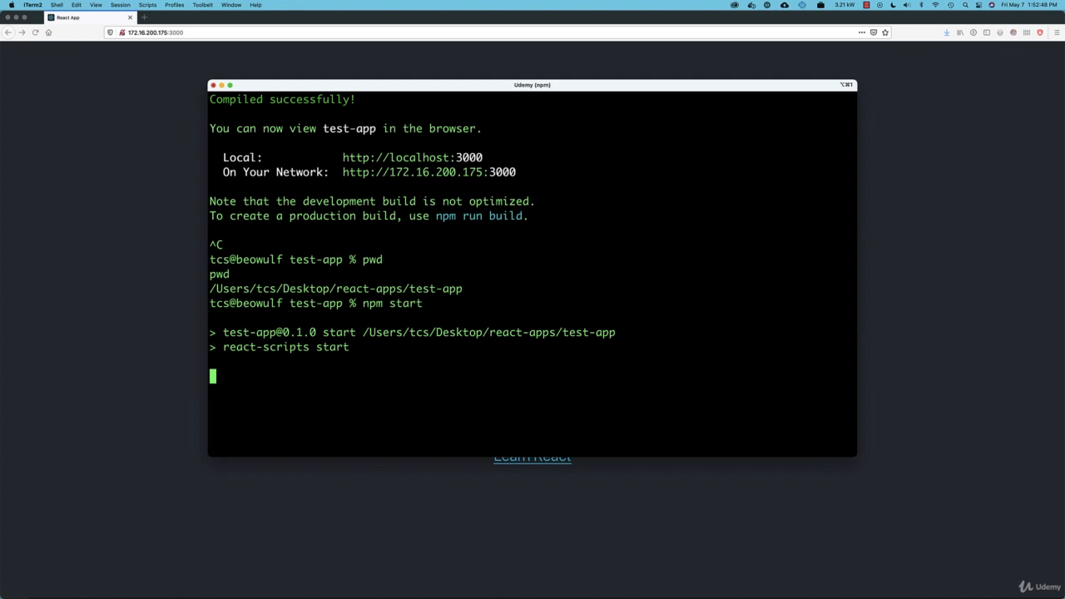
pyautogui.hotkey('alt', 'space')
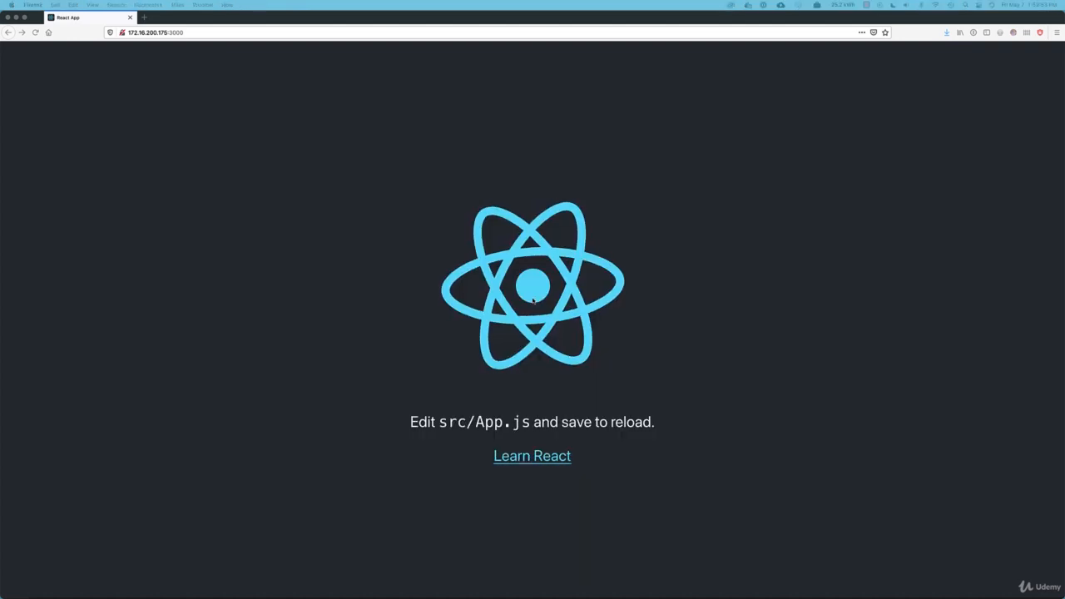
# - Reload the React app page in Firefox, then switch to Visual Studio Code from the Dock
pyautogui.click(693, 277)
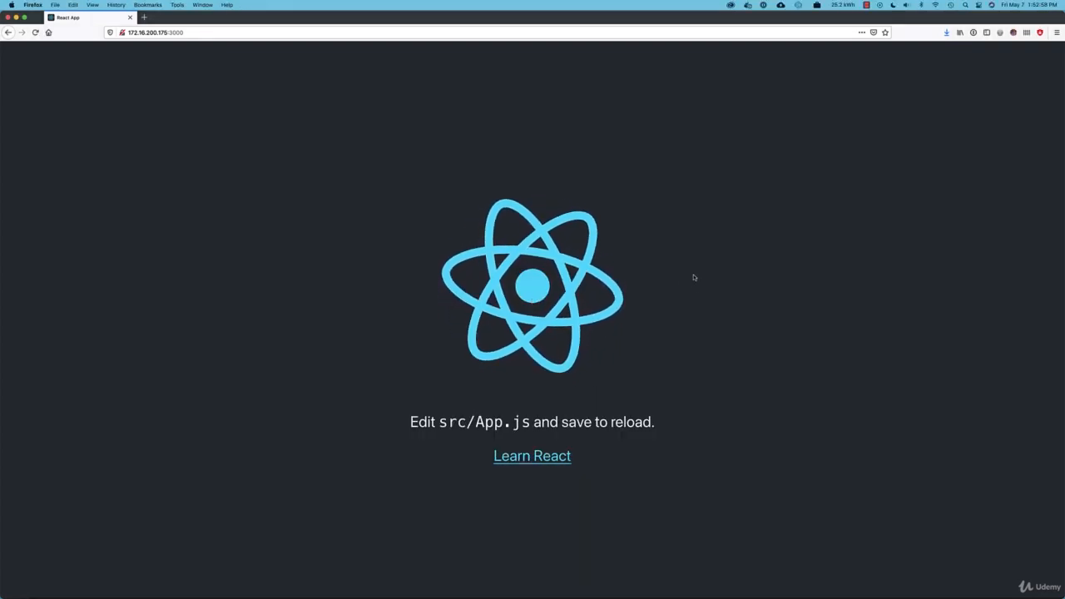
pyautogui.press('super+r')
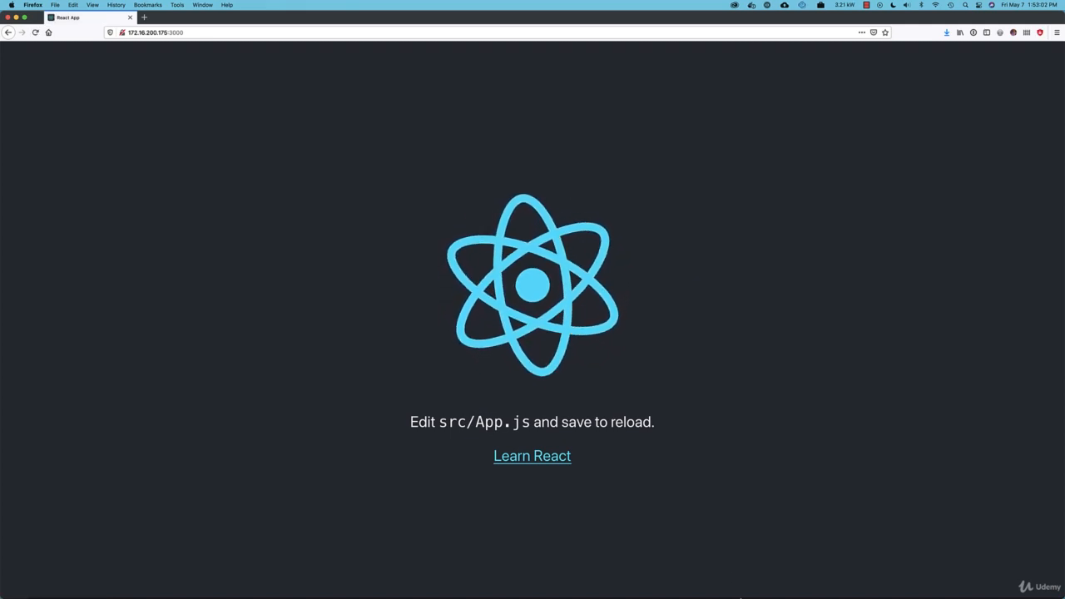
pyautogui.moveTo(400, 582)
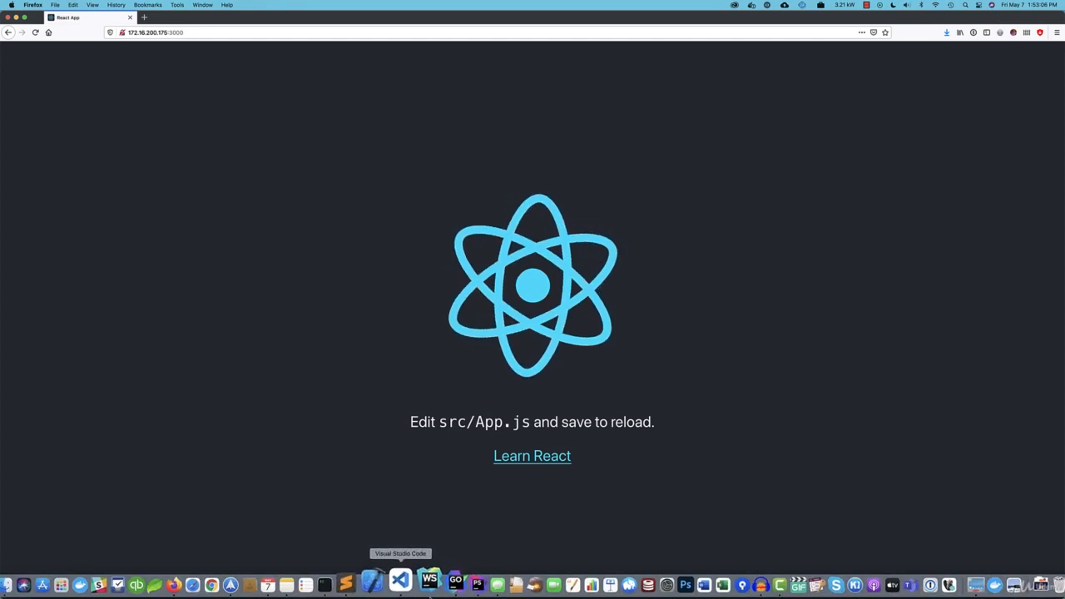
pyautogui.click(398, 582)
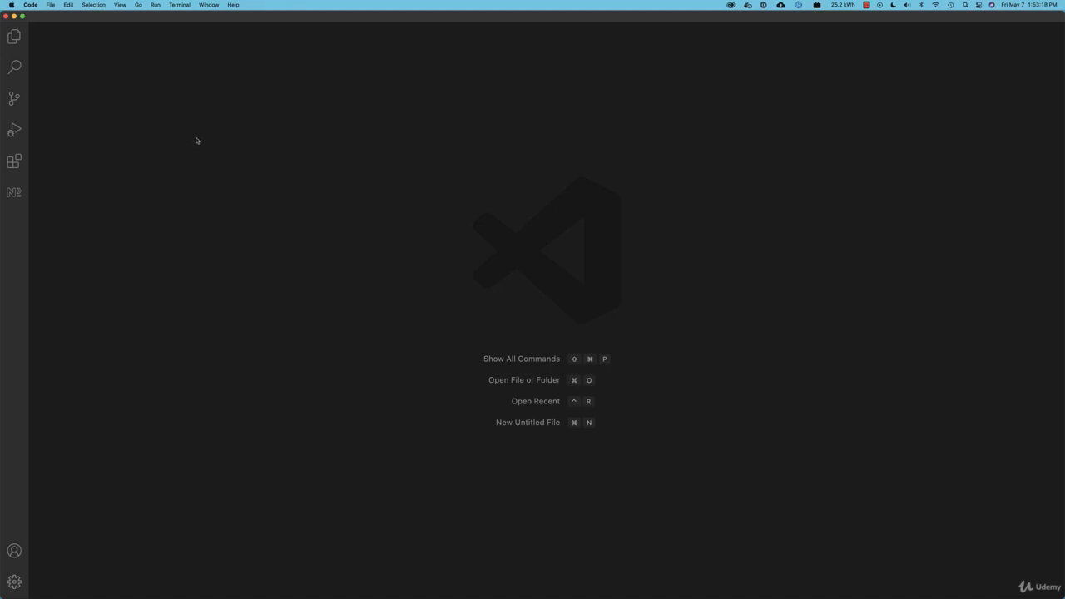
# - Show the installed extensions via Code > Preferences > Extensions
pyautogui.click(36, 7)
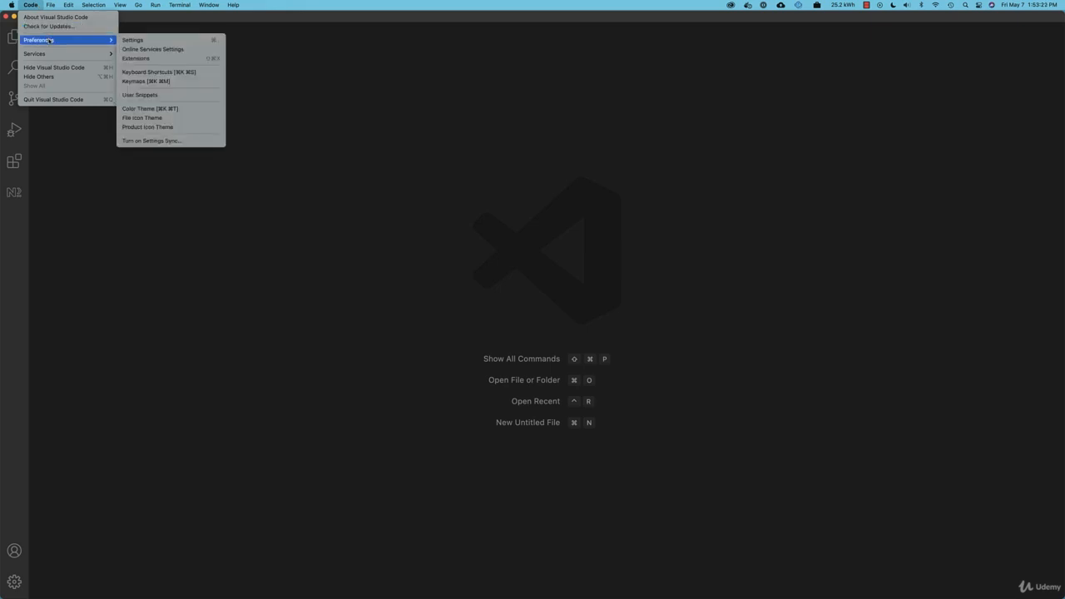
pyautogui.moveTo(67, 40)
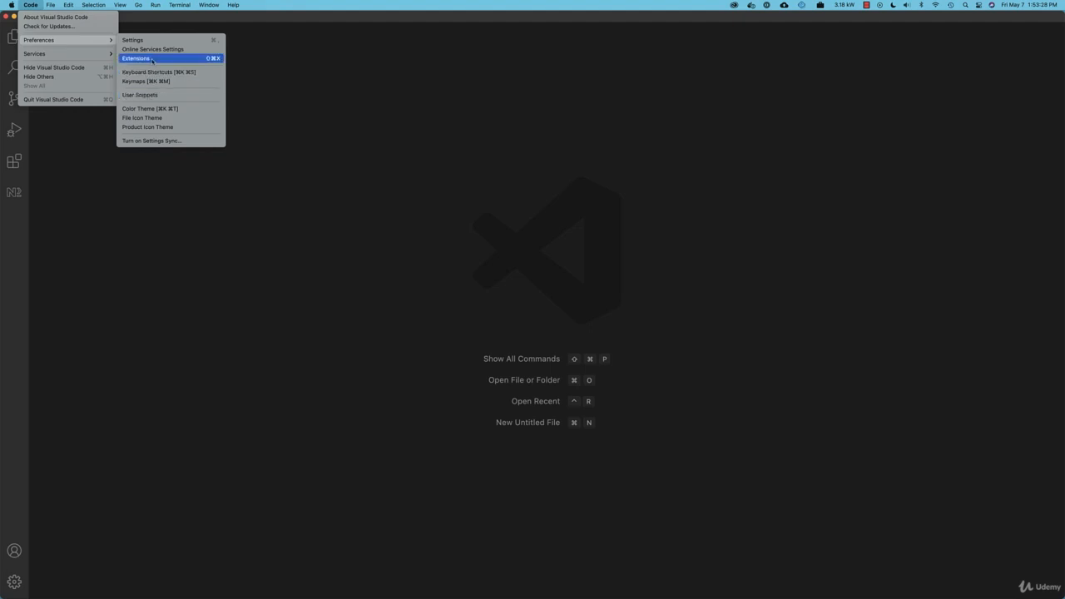
pyautogui.click(138, 58)
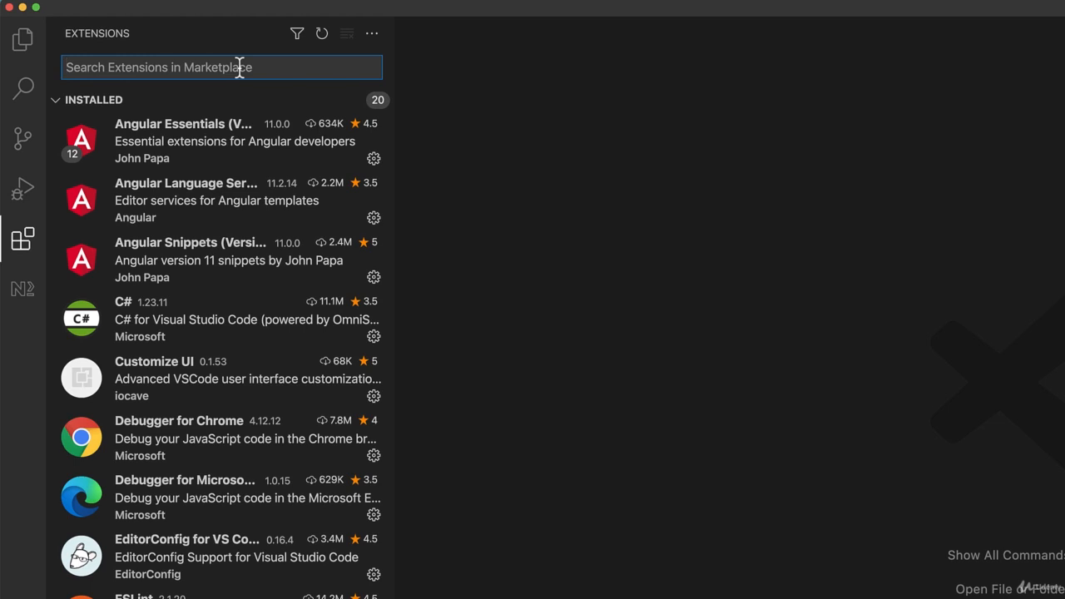
pyautogui.write('react')
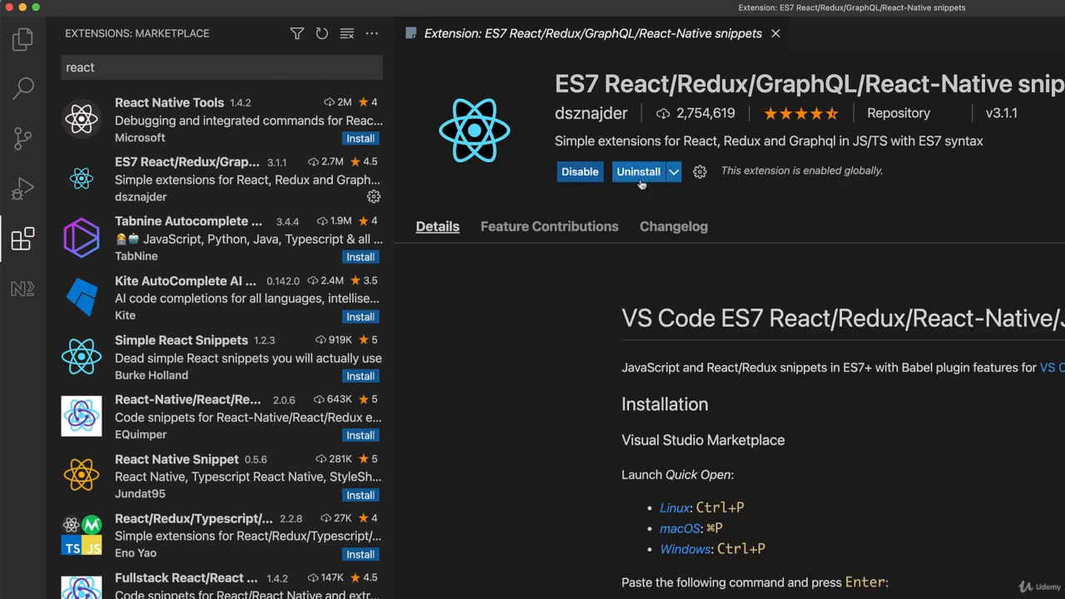
# - Close the ES7 React snippets extension details after confirming it is installed
pyautogui.click(776, 33)
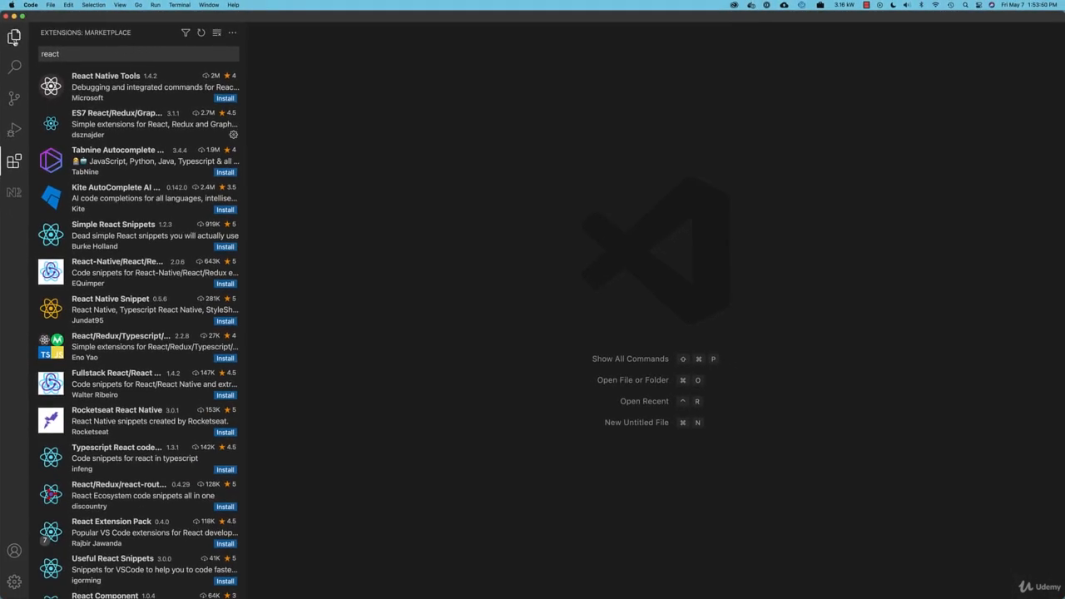
# - Start opening a folder from the Explorer and check the current location's parent folders
pyautogui.click(14, 37)
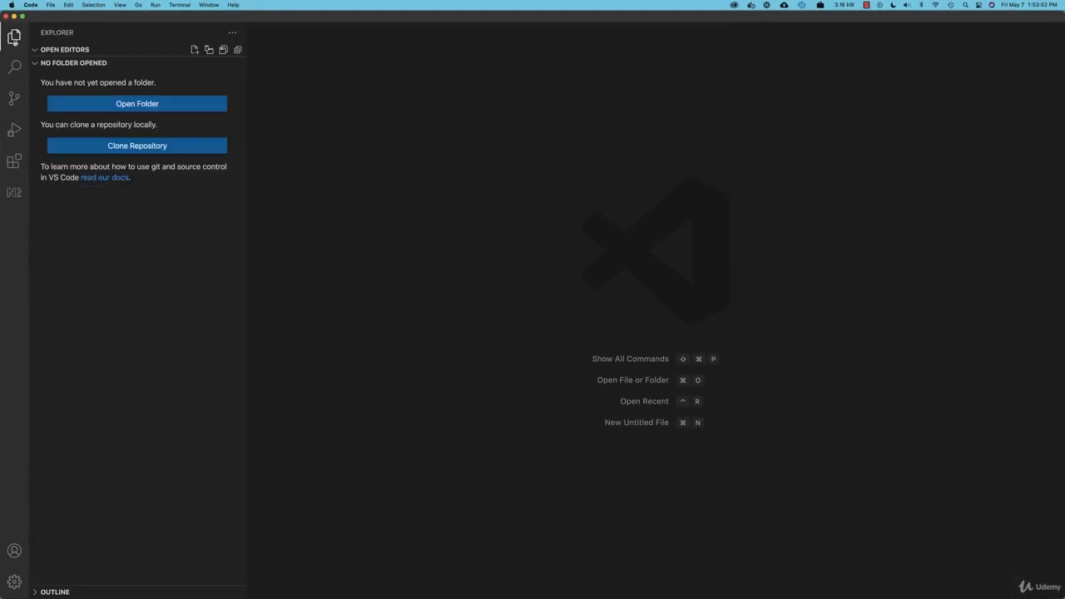
pyautogui.click(123, 104)
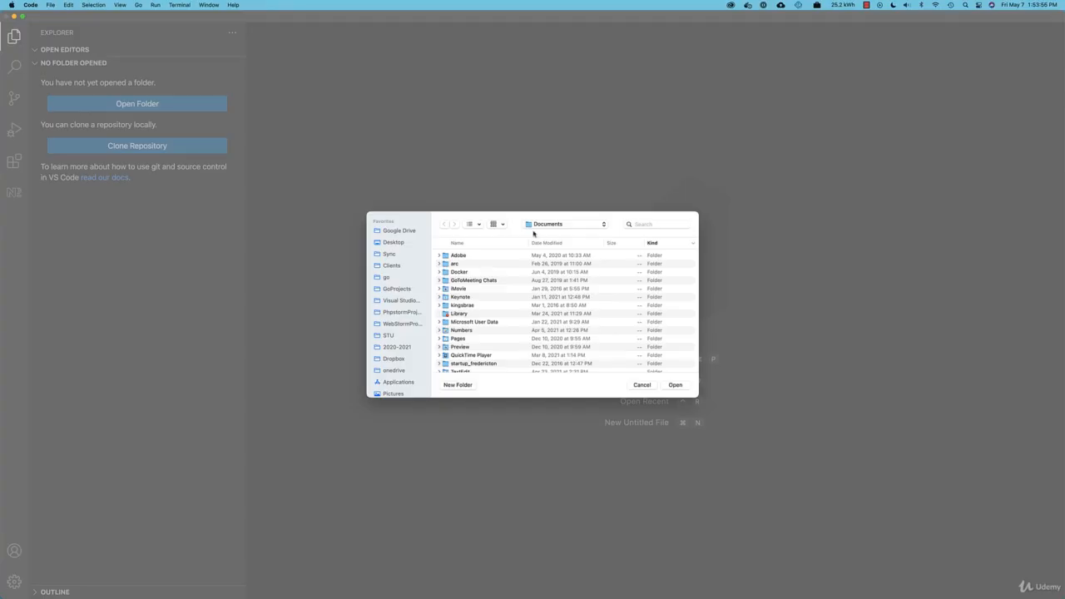
pyautogui.click(541, 223)
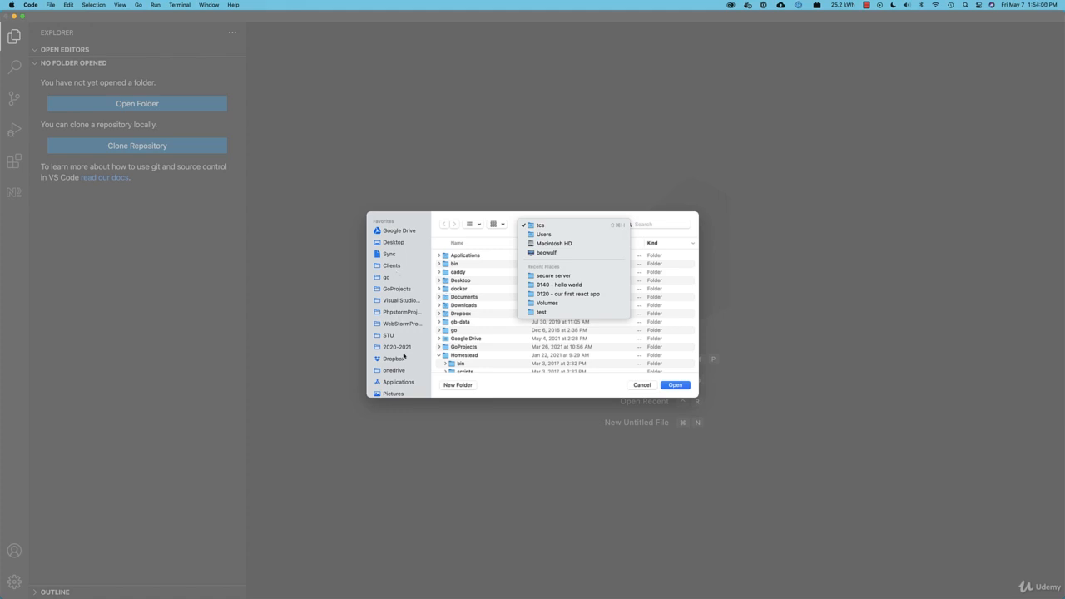
pyautogui.click(549, 225)
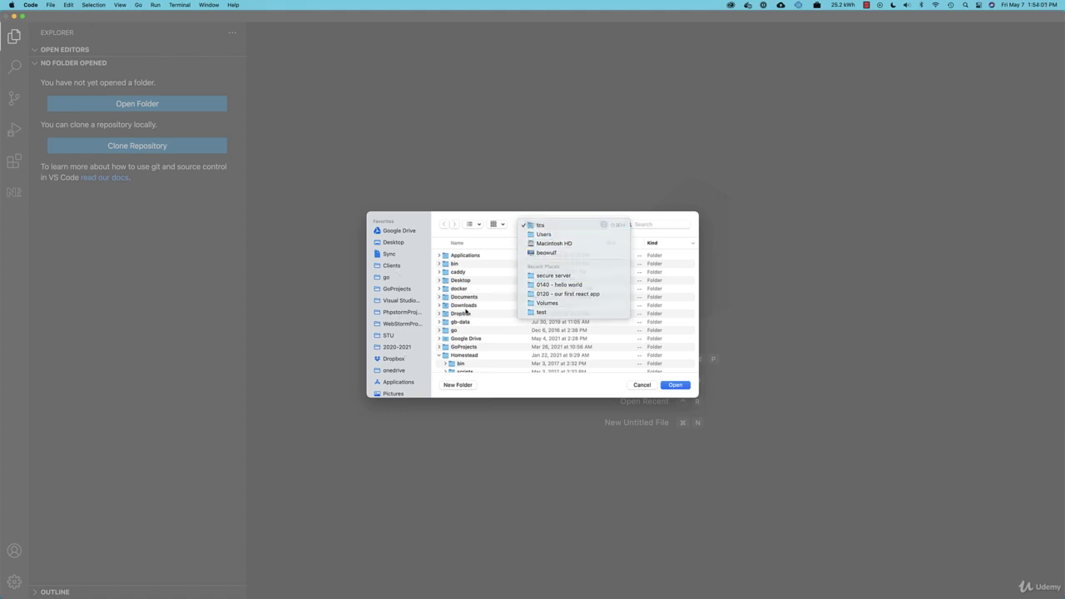
# - Navigate into Desktop > react-apps > test-app and open it as the project
pyautogui.doubleClick(465, 281)
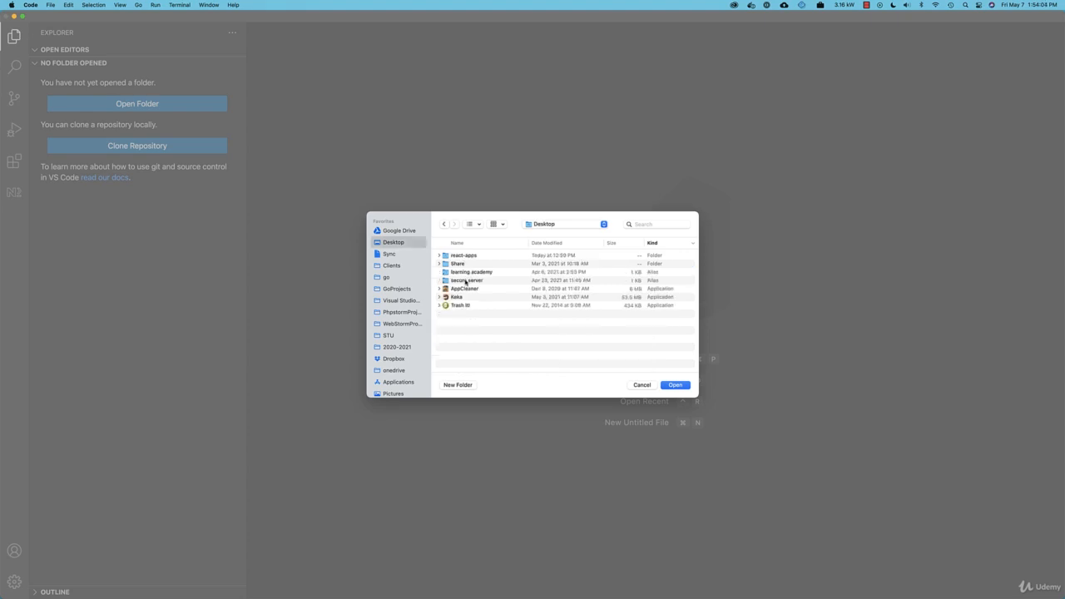
pyautogui.doubleClick(465, 256)
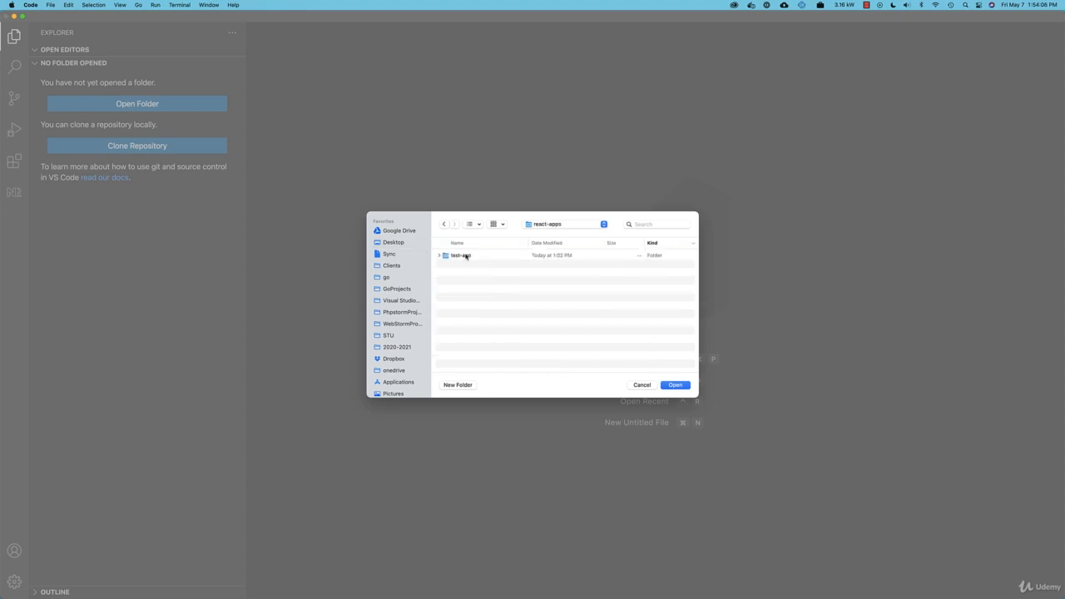
pyautogui.doubleClick(465, 257)
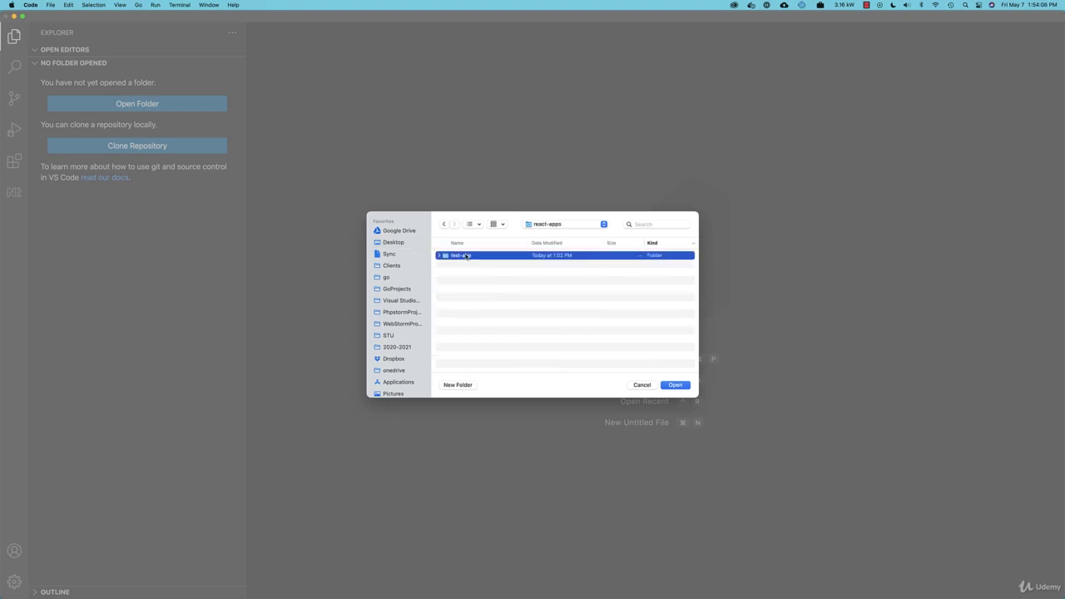
pyautogui.click(676, 385)
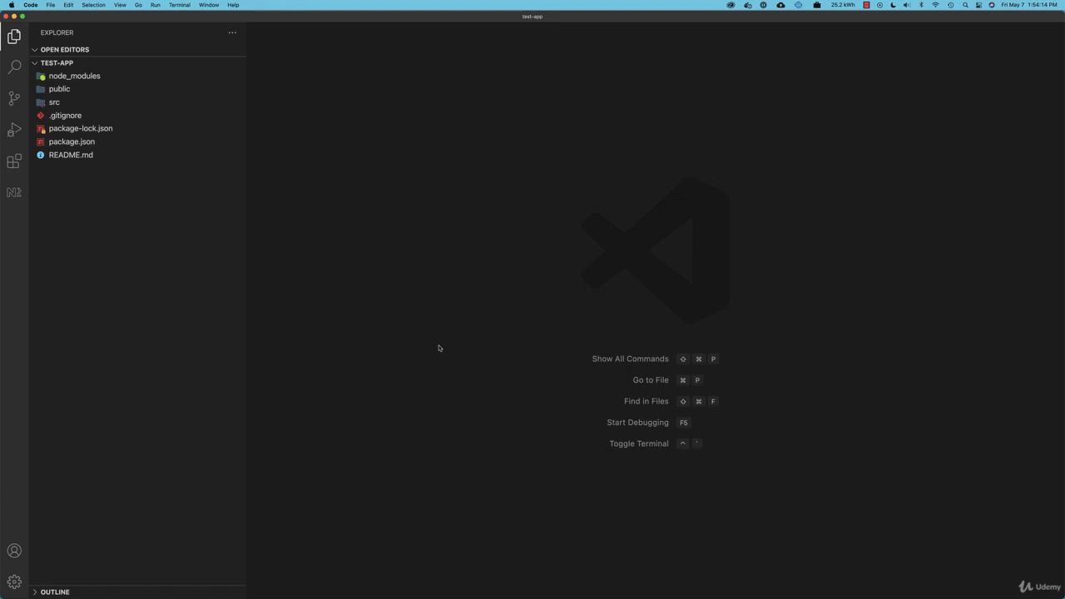
pyautogui.moveTo(88, 97)
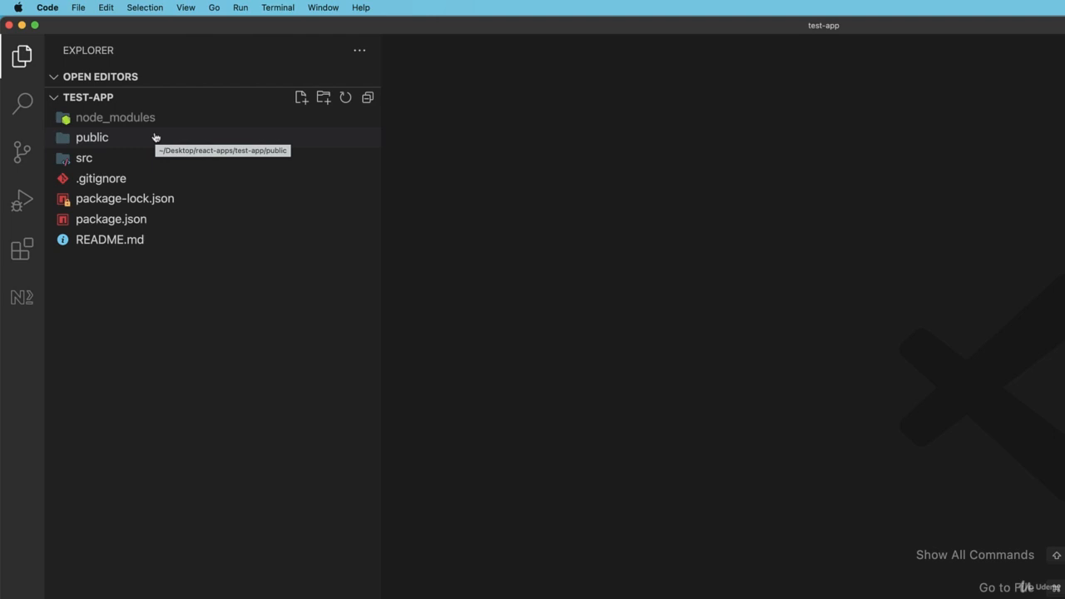
# - Expand the public folder and open index.html in the editor
pyautogui.click(154, 137)
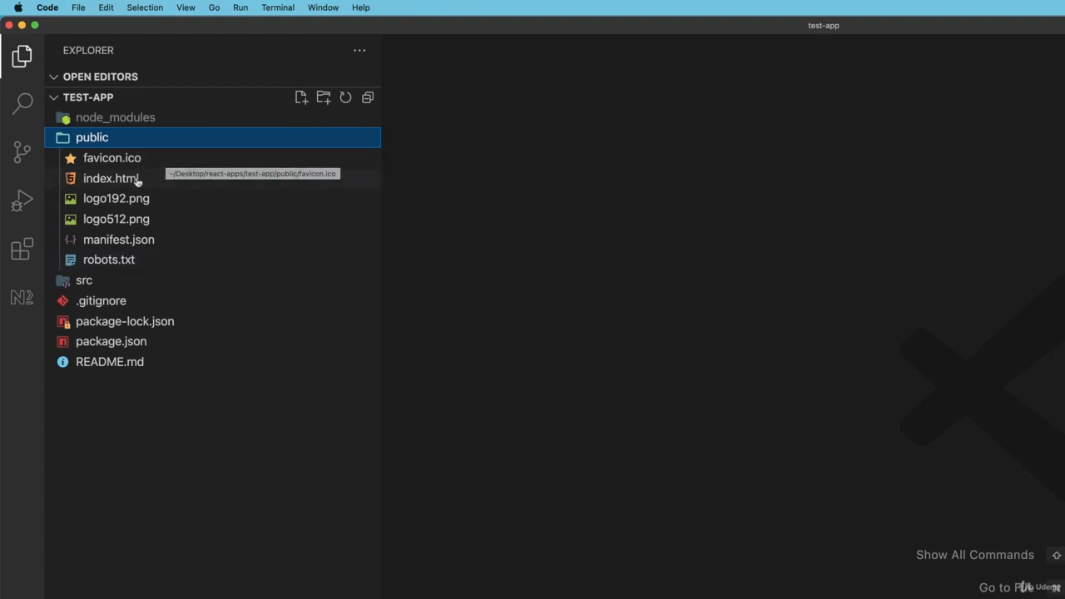
pyautogui.click(111, 178)
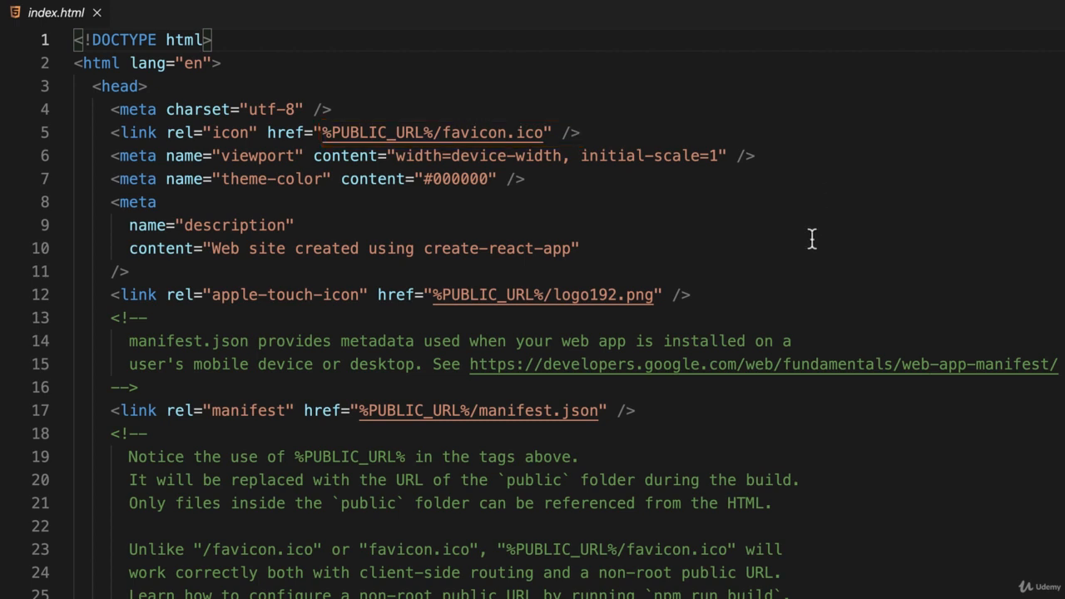
pyautogui.scroll(-3, 741, 375)
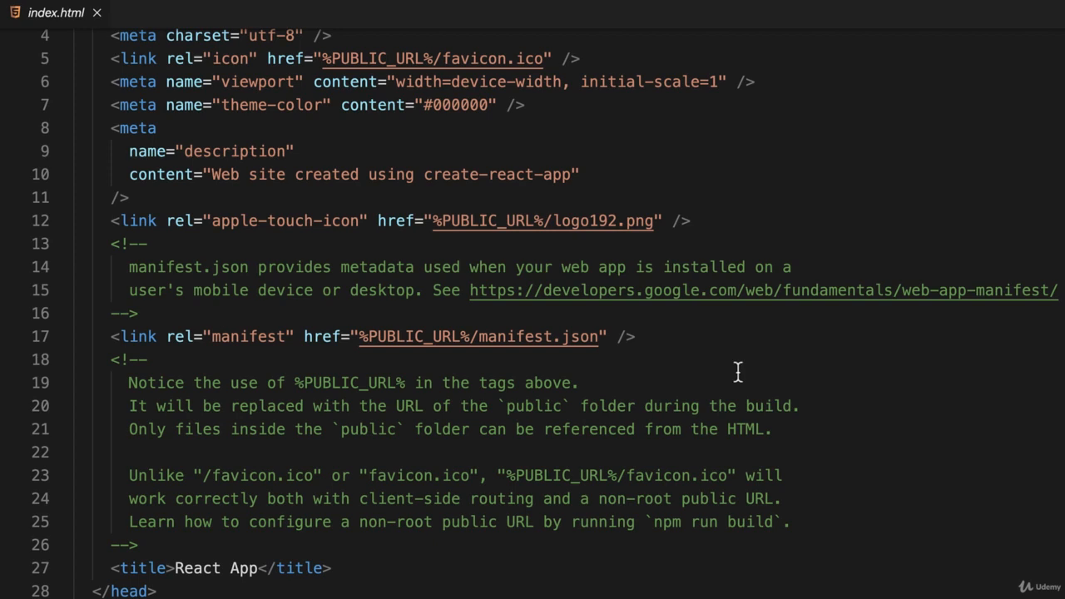
# - Delete the PUBLIC_URL, manifest.json and body template comment blocks from index.html
pyautogui.moveTo(168, 544); pyautogui.dragTo(30, 364)
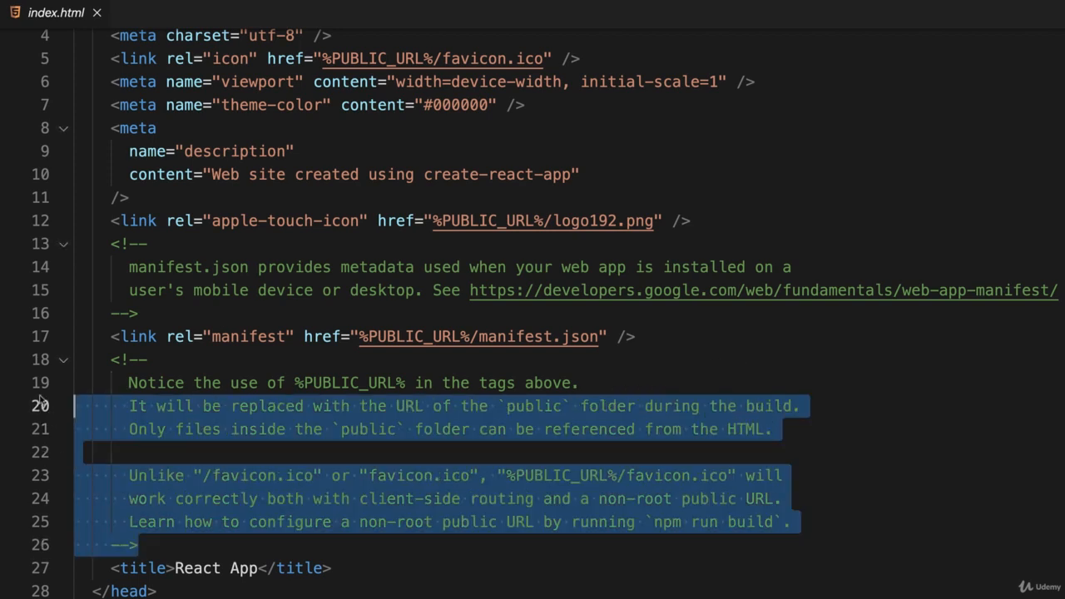
pyautogui.press('BackSpace')
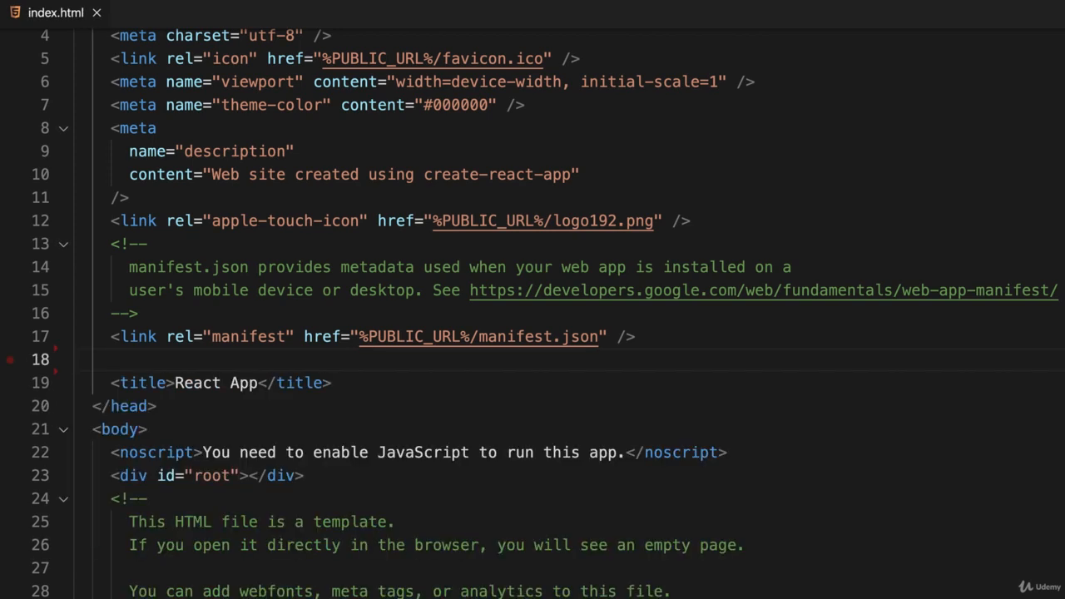
pyautogui.press('BackSpace')
pyautogui.moveTo(146, 313); pyautogui.dragTo(99, 243)
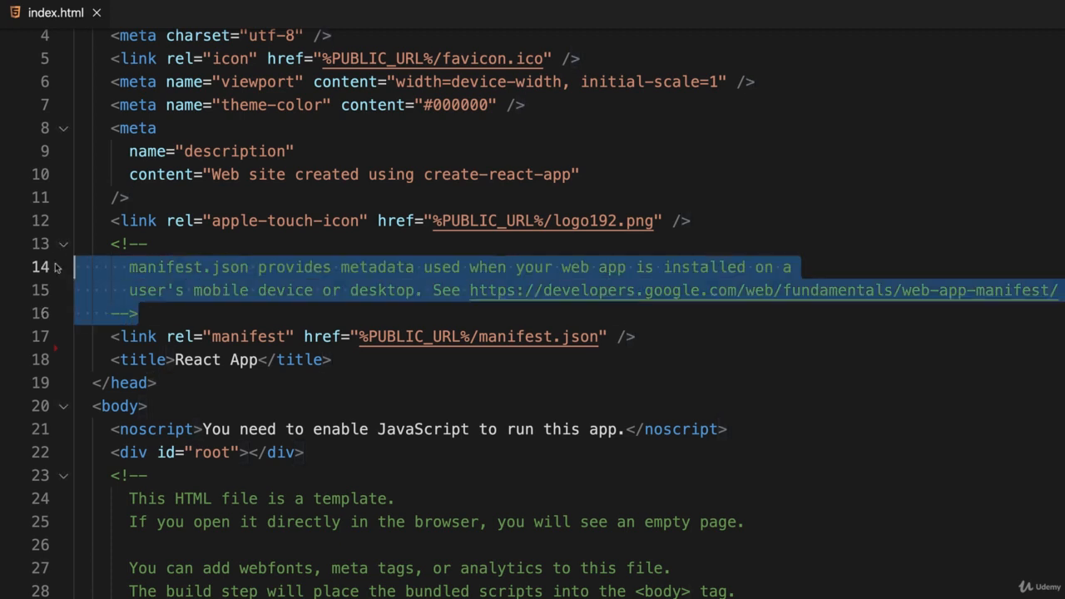
pyautogui.press('BackSpace')
pyautogui.press('BackSpace')
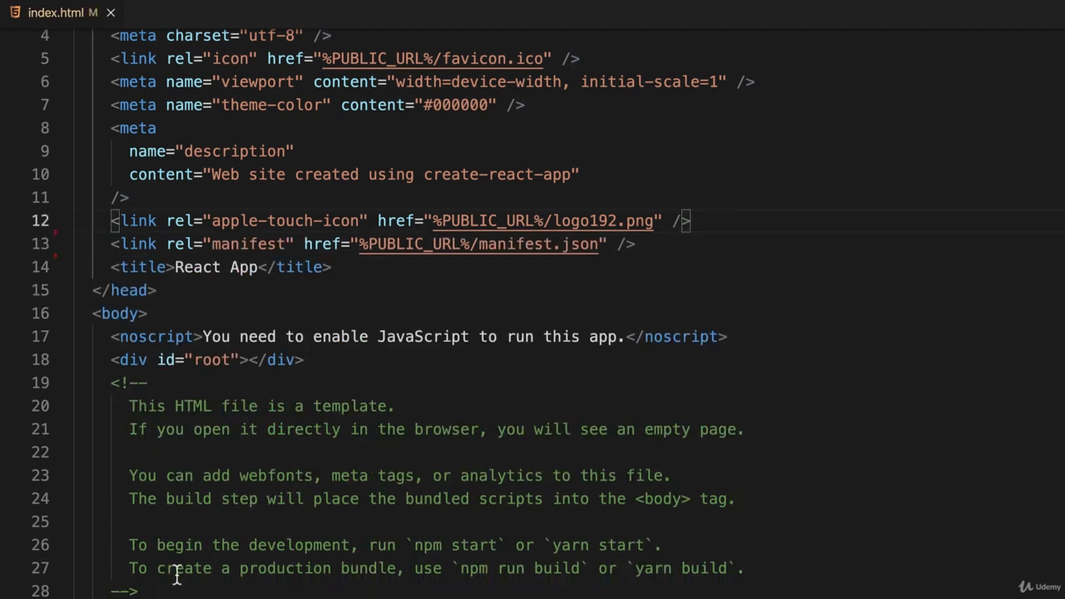
pyautogui.moveTo(146, 590)
pyautogui.mouseDown()
pyautogui.moveTo(69, 468)
pyautogui.moveTo(59, 383)
pyautogui.mouseUp()
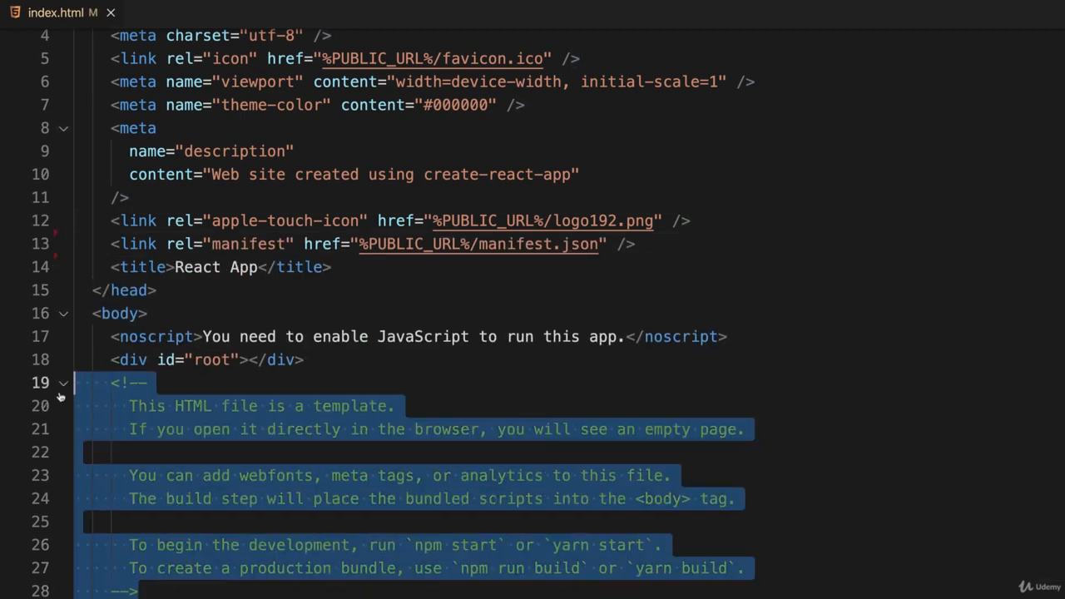
pyautogui.press('BackSpace')
pyautogui.press('BackSpace')
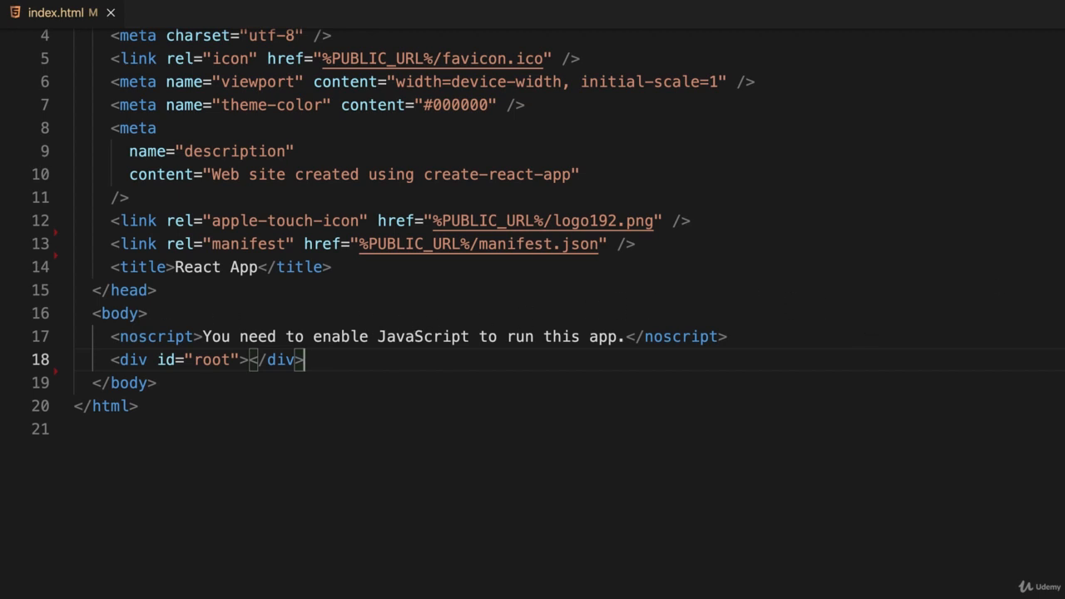
# - Review the title line and the root div on line 18, then start switching applications
pyautogui.click(989, 273)
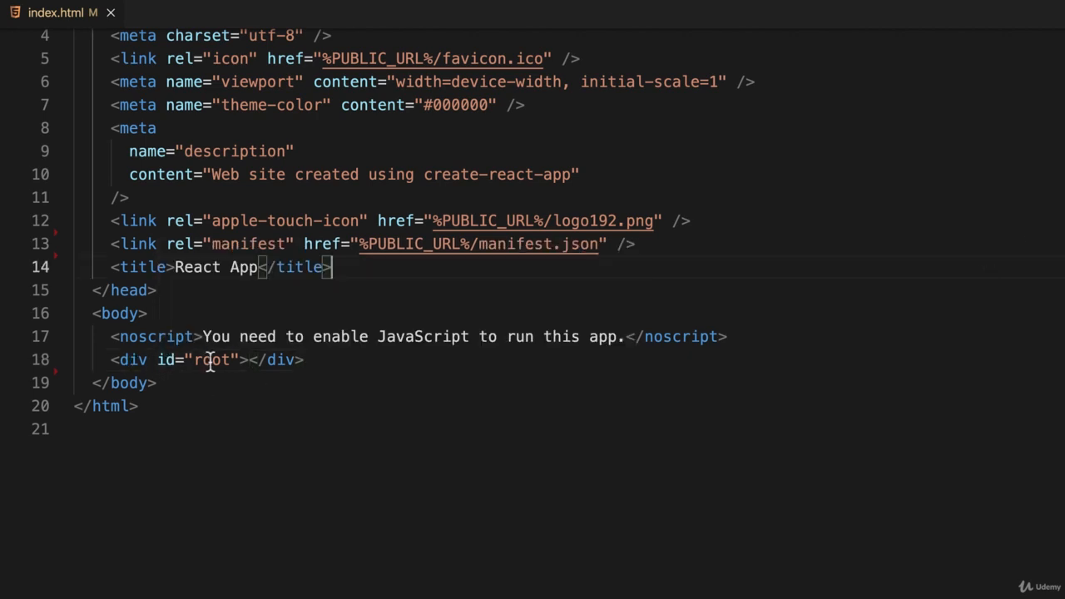
pyautogui.click(307, 366)
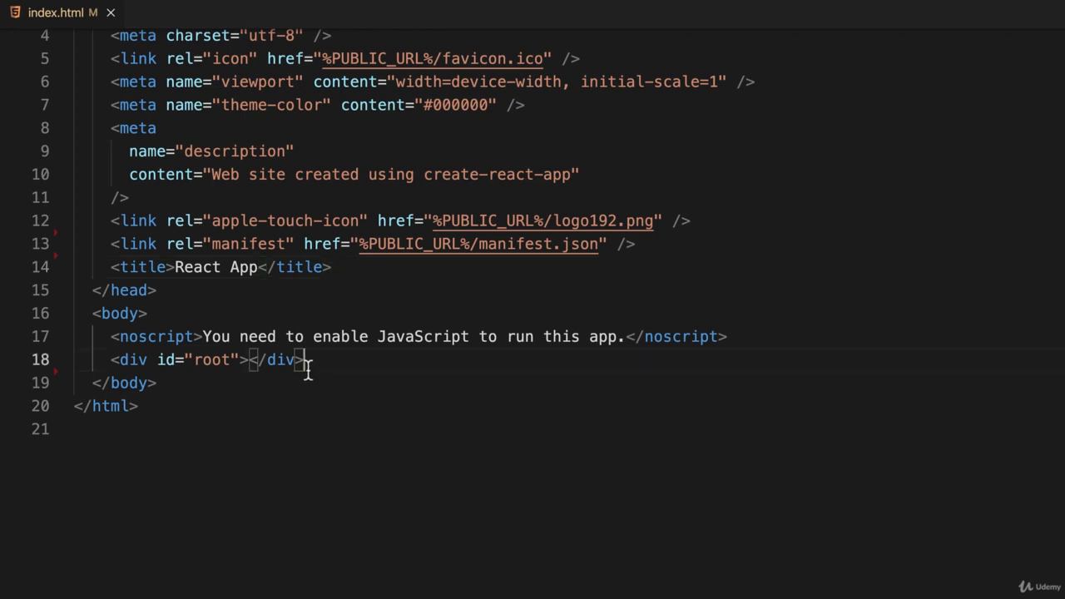
pyautogui.press('super+Tab')
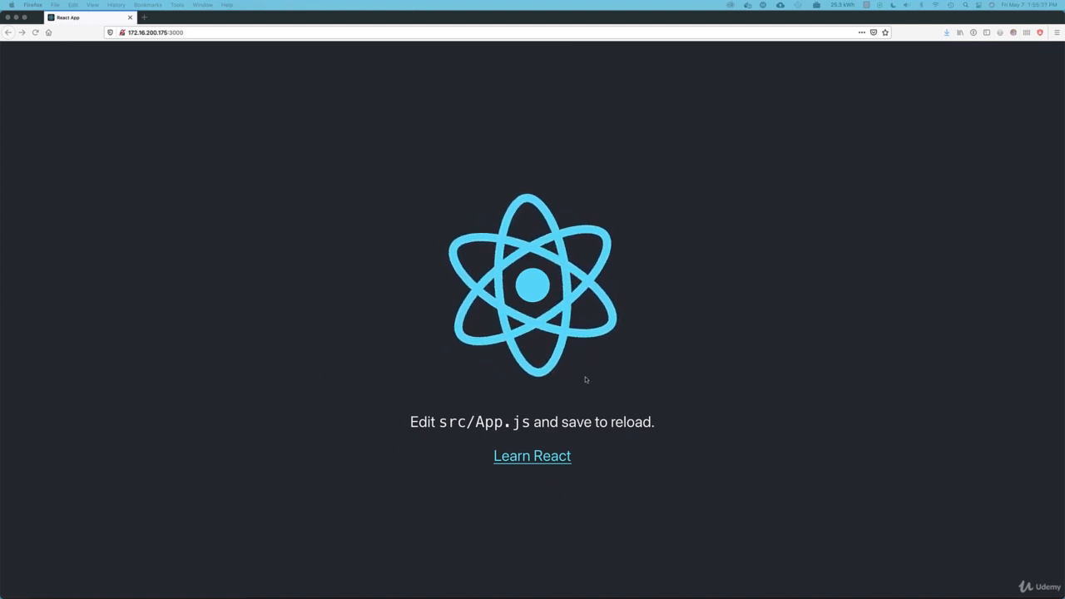
# - Return to Visual Studio Code and expand the src folder to list its files
pyautogui.press('super+Tab')
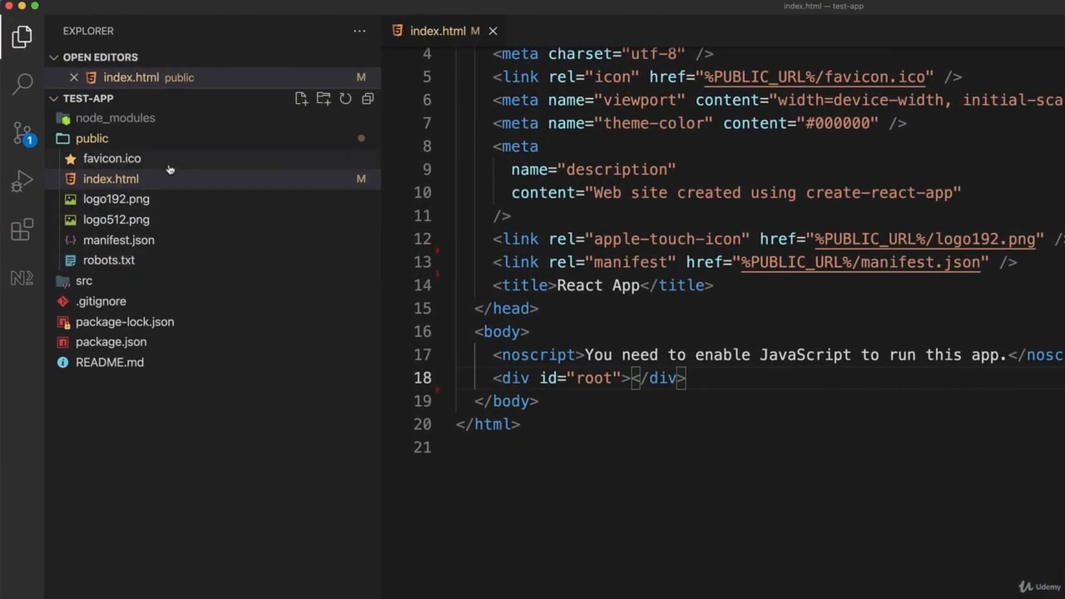
pyautogui.click(92, 281)
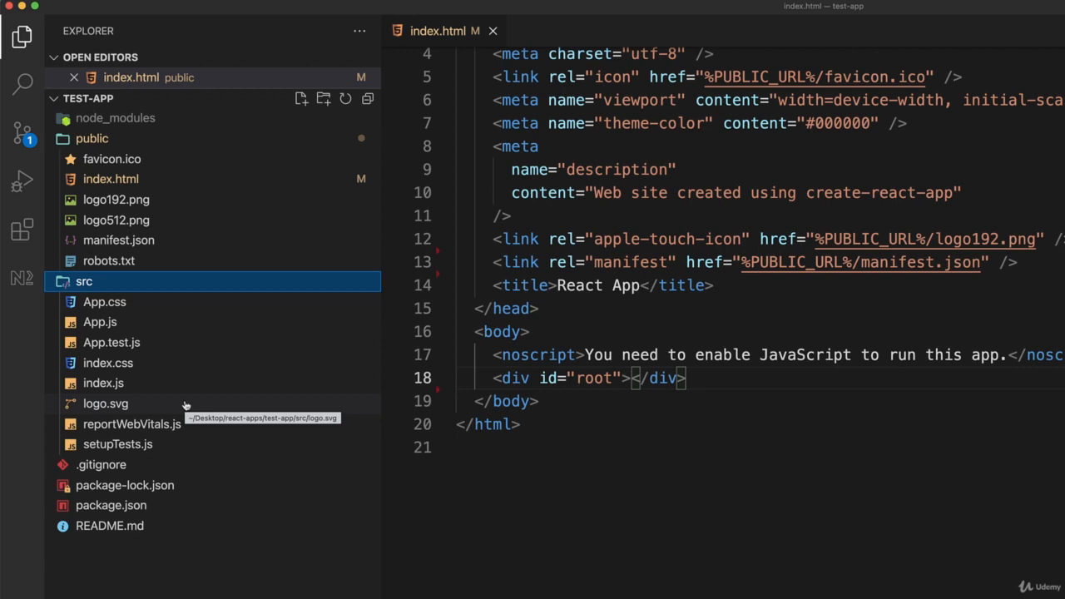
# - Select setupTests.js, reportWebVitals.js, logo.svg, App.test.js, App.js and App.css in src
pyautogui.click(117, 444)
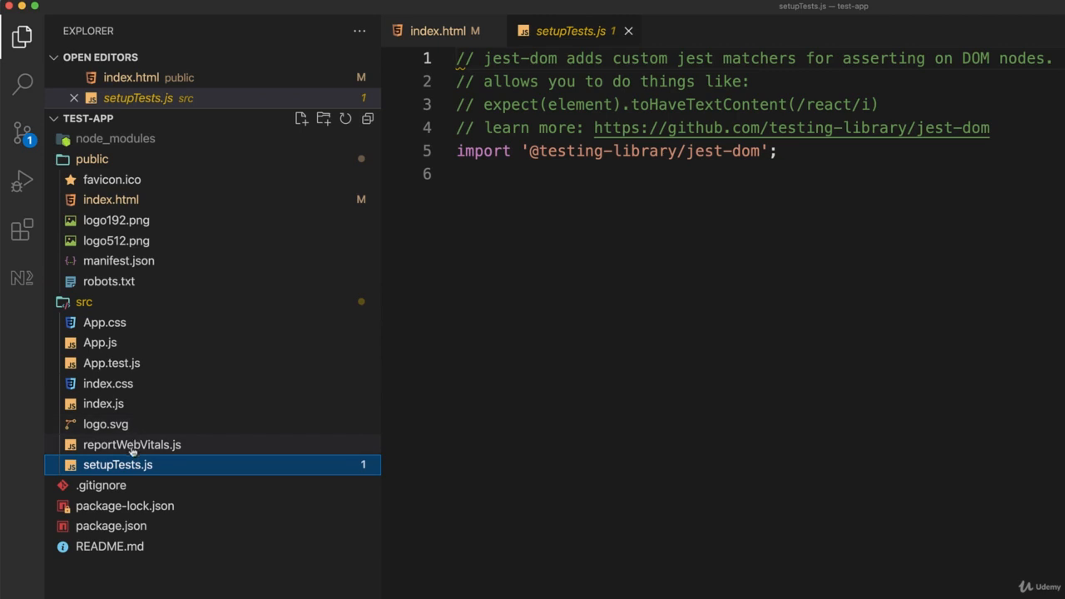
pyautogui.keyDown('shift'); pyautogui.click(131, 444); pyautogui.keyUp('shift')
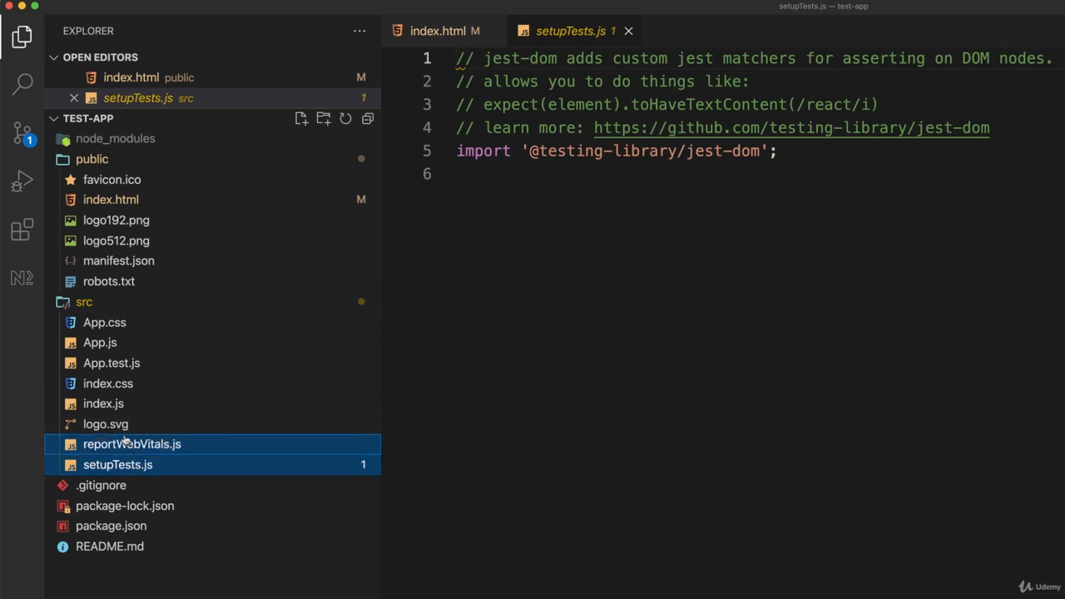
pyautogui.keyDown('super'); pyautogui.click(116, 426); pyautogui.keyUp('super')
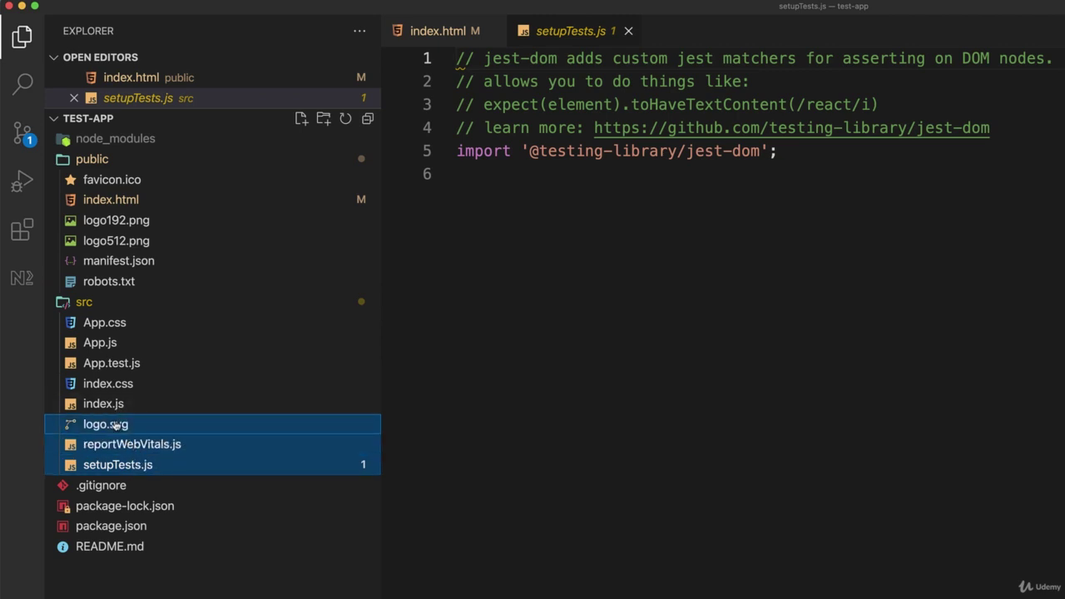
pyautogui.keyDown('super'); pyautogui.click(127, 366); pyautogui.keyUp('super')
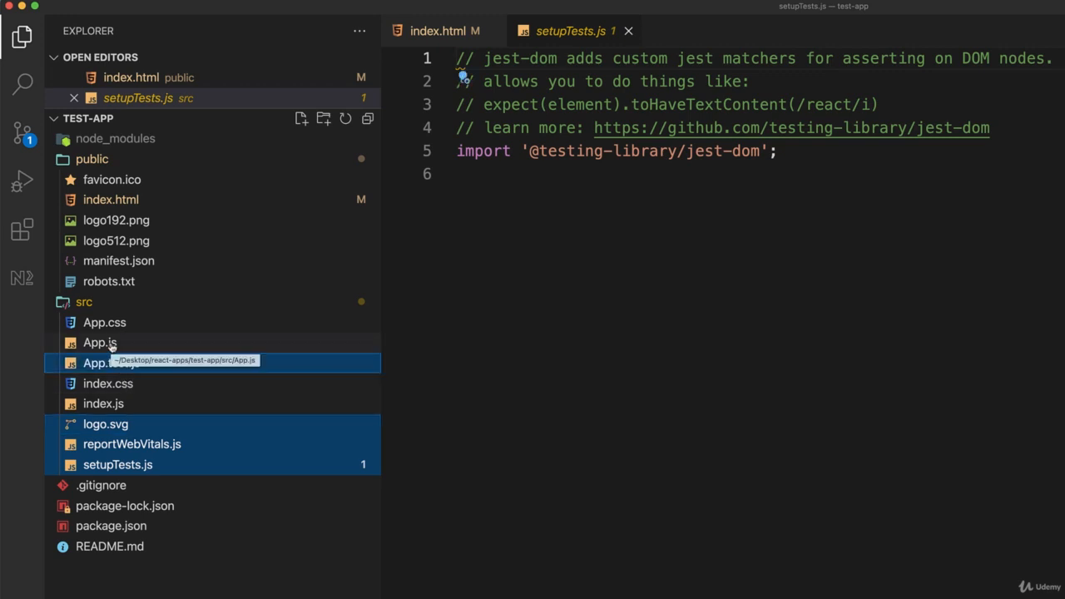
pyautogui.keyDown('super'); pyautogui.click(110, 343); pyautogui.keyUp('super')
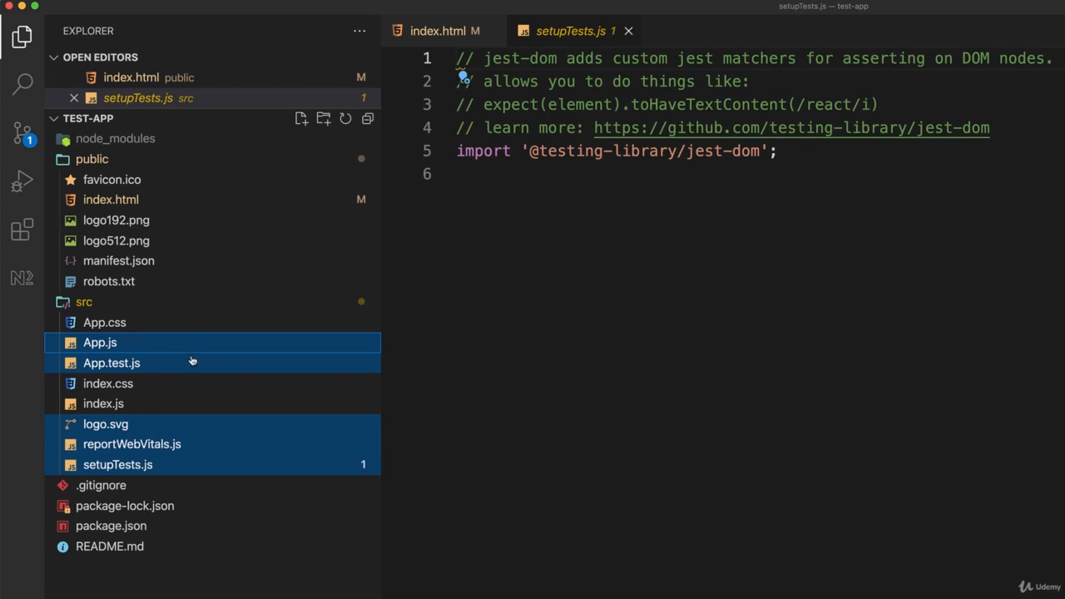
pyautogui.keyDown('super'); pyautogui.click(124, 324); pyautogui.keyUp('super')
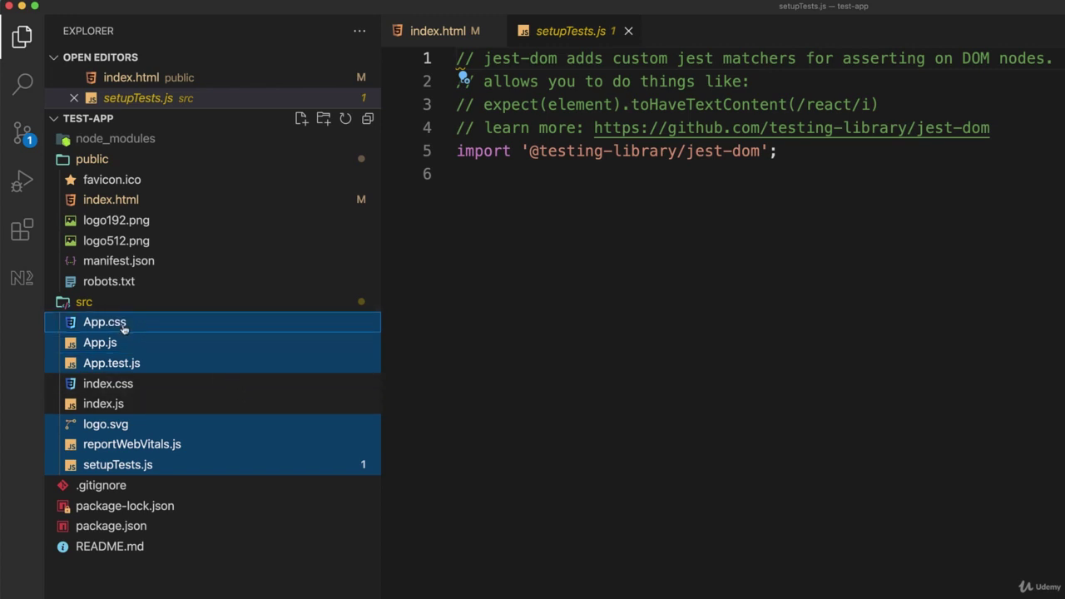
# - Delete the six selected files, moving them to the Trash, and refocus index.html
pyautogui.rightClick(240, 343)
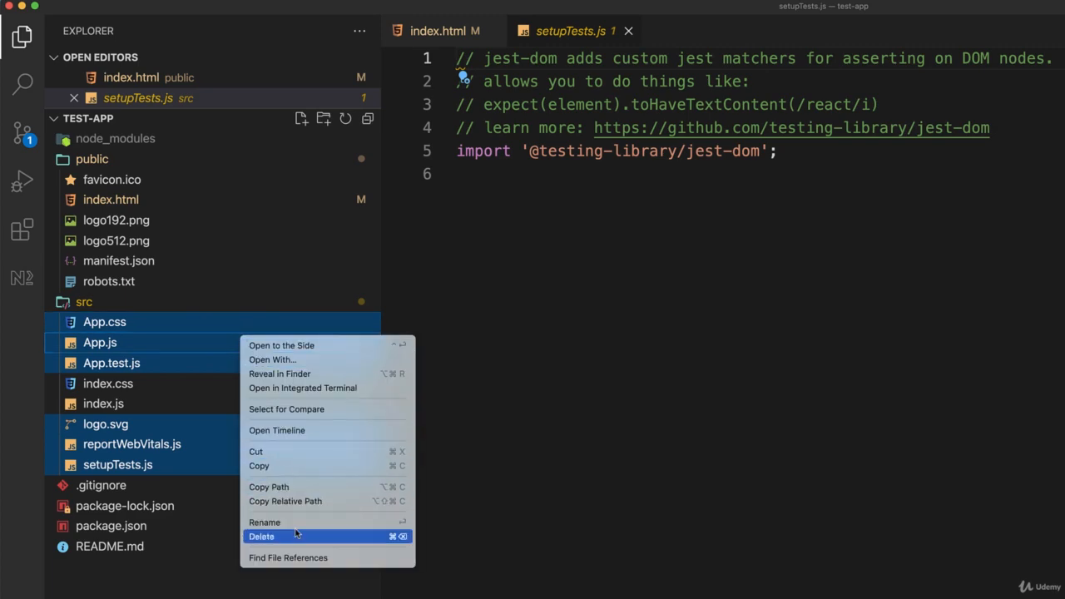
pyautogui.click(261, 537)
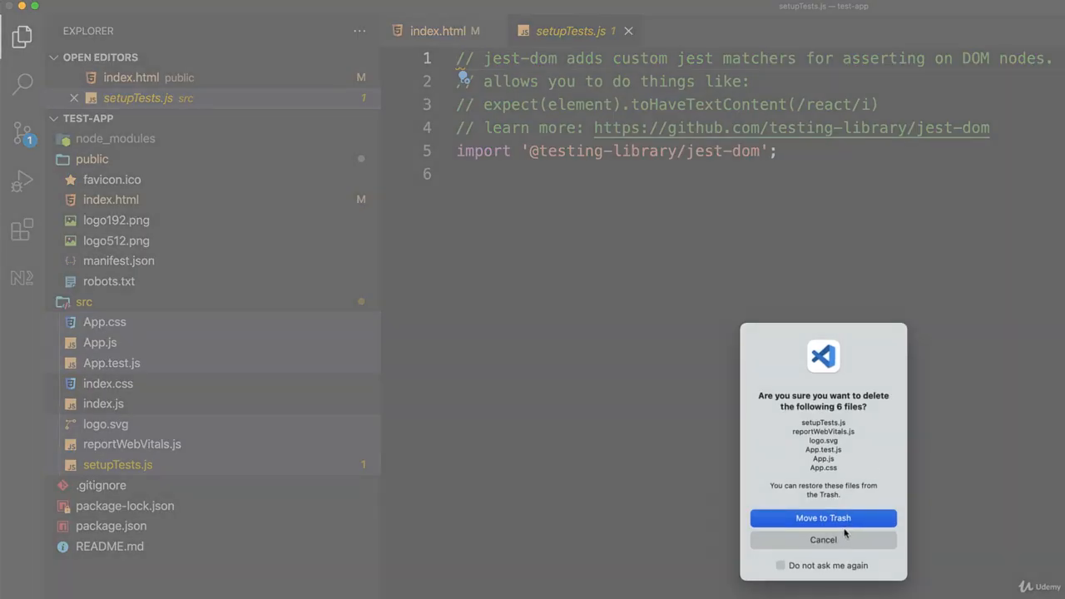
pyautogui.click(845, 522)
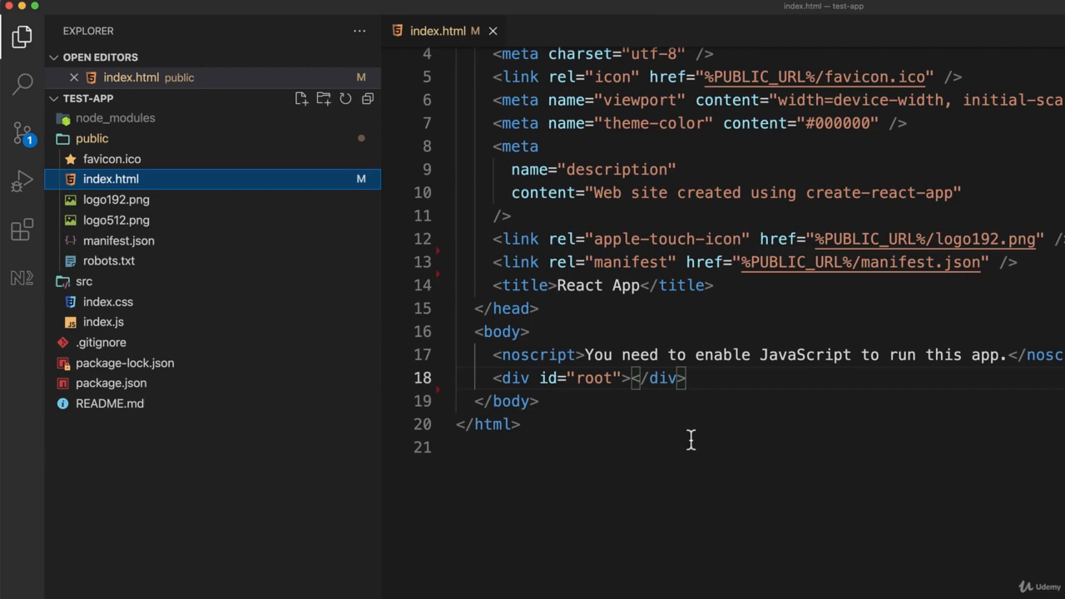
pyautogui.click(690, 441)
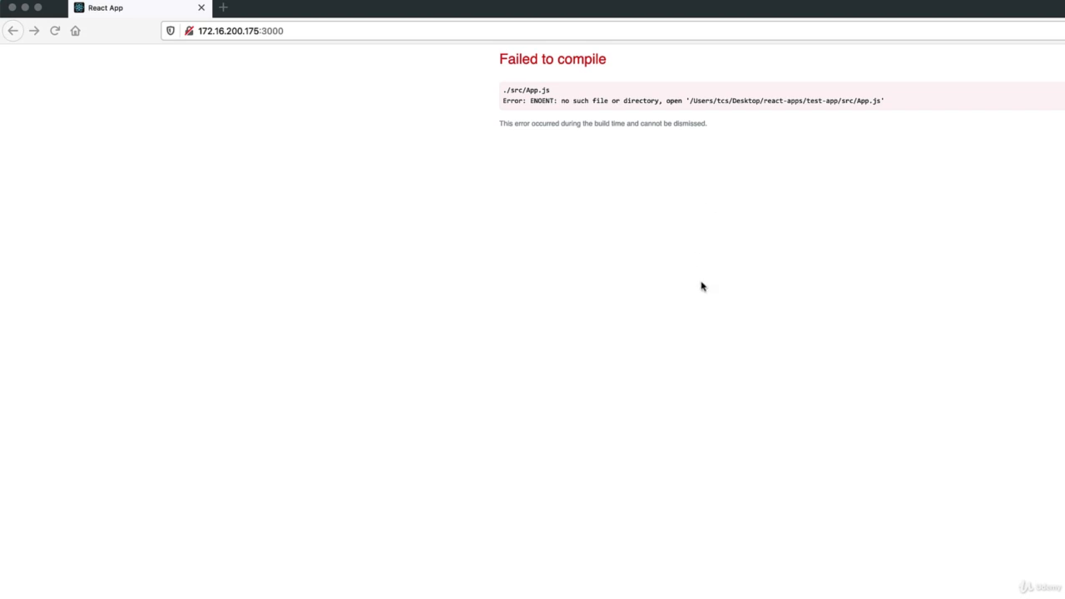
# - Switch back to Visual Studio Code from the Failed to compile page in Firefox
pyautogui.press('super+Tab')
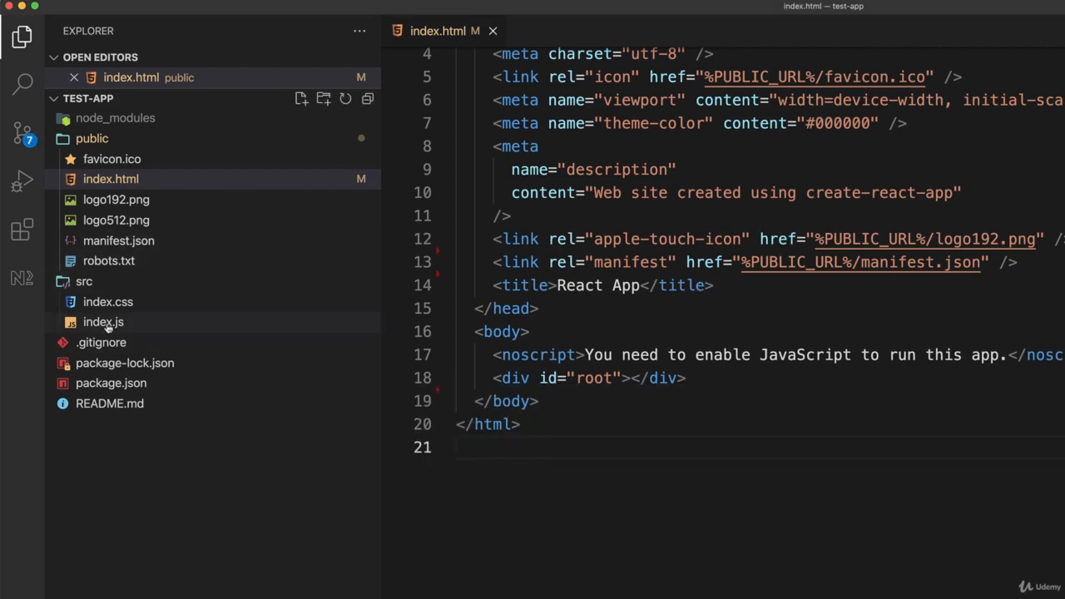
# - Clear src/index.js and write the single line console.log("I am running!");
pyautogui.click(103, 322)
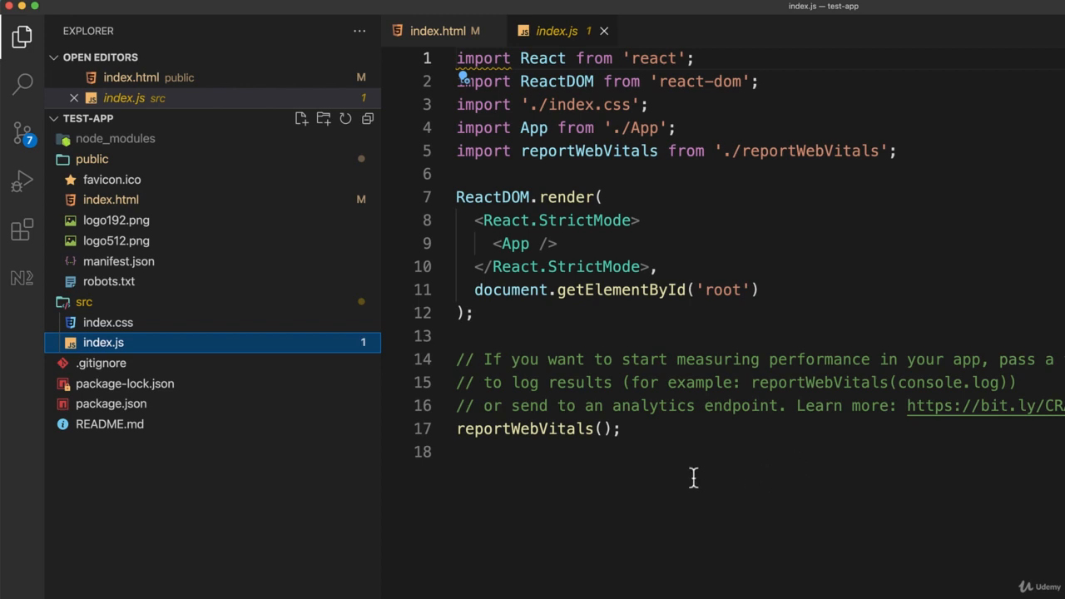
pyautogui.moveTo(690, 479); pyautogui.dragTo(397, 62)
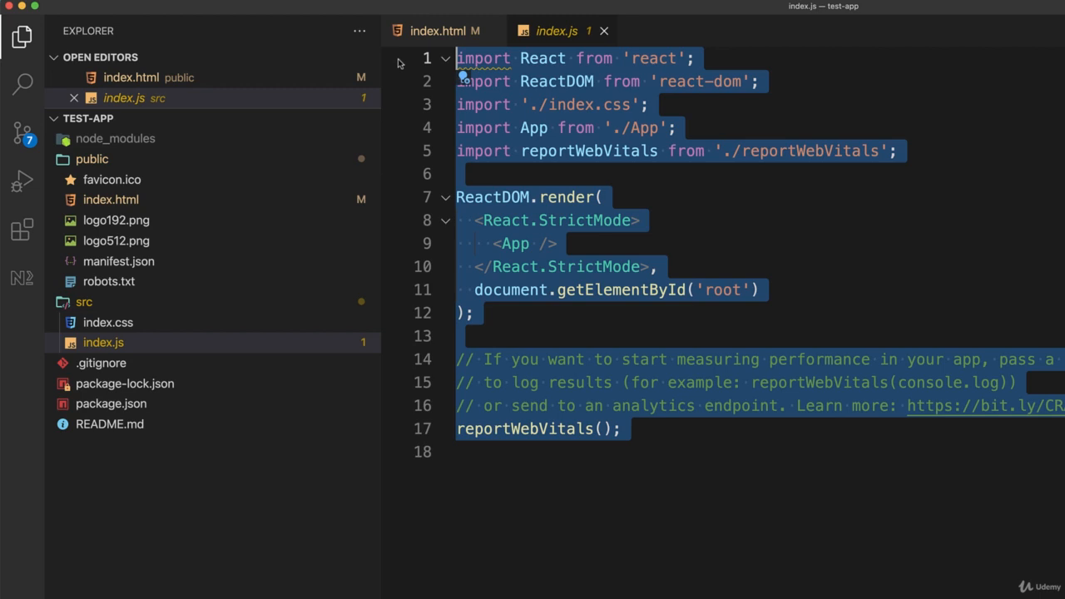
pyautogui.press('BackSpace')
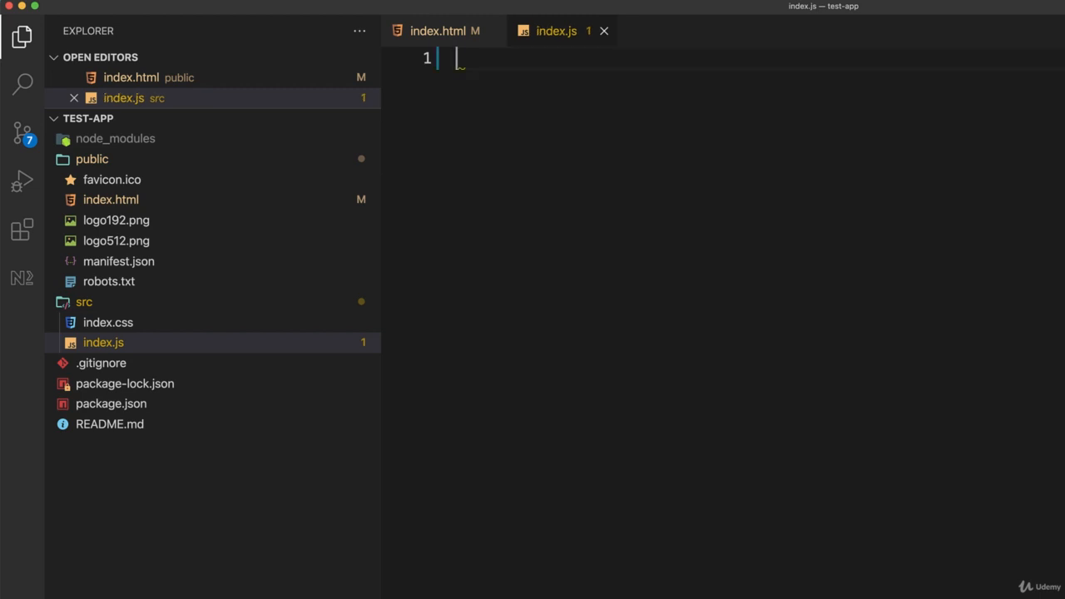
pyautogui.press('super+s')
pyautogui.write('console')
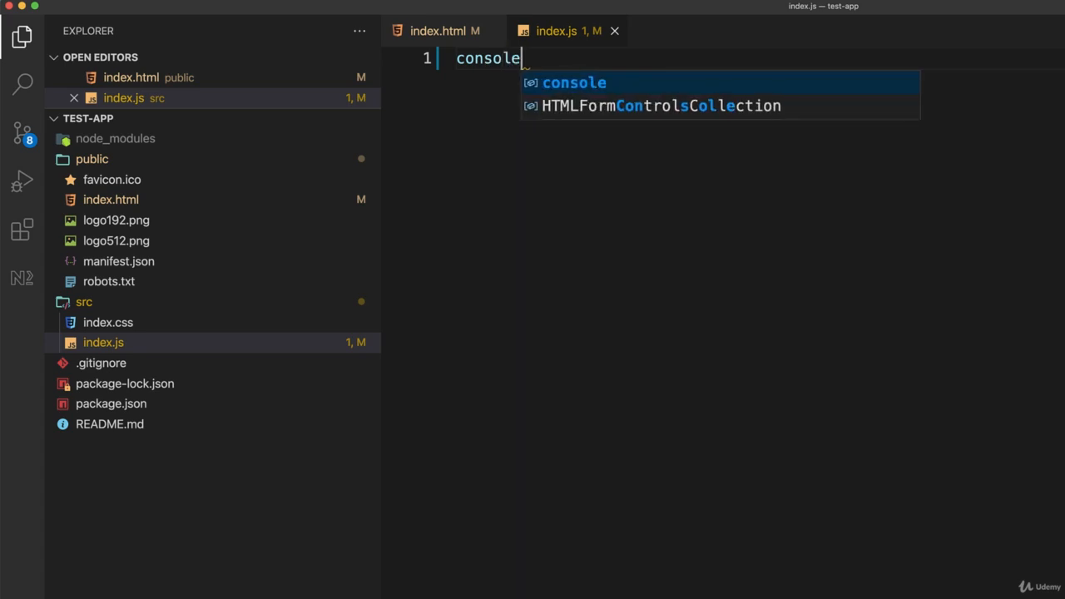
pyautogui.write('l')
pyautogui.press('BackSpace')
pyautogui.write('.log("')
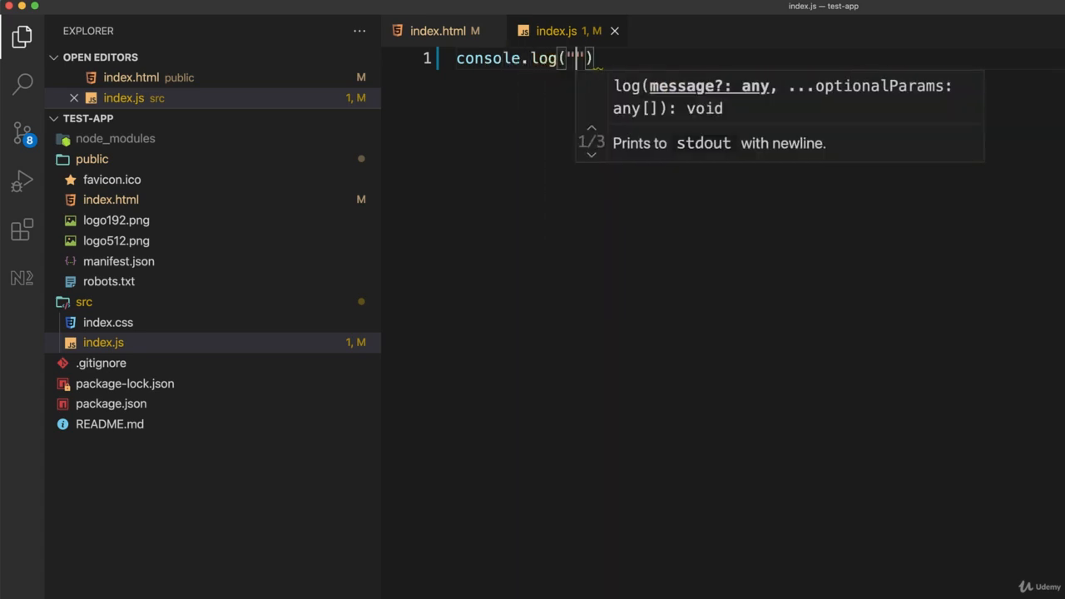
pyautogui.write('I am r')
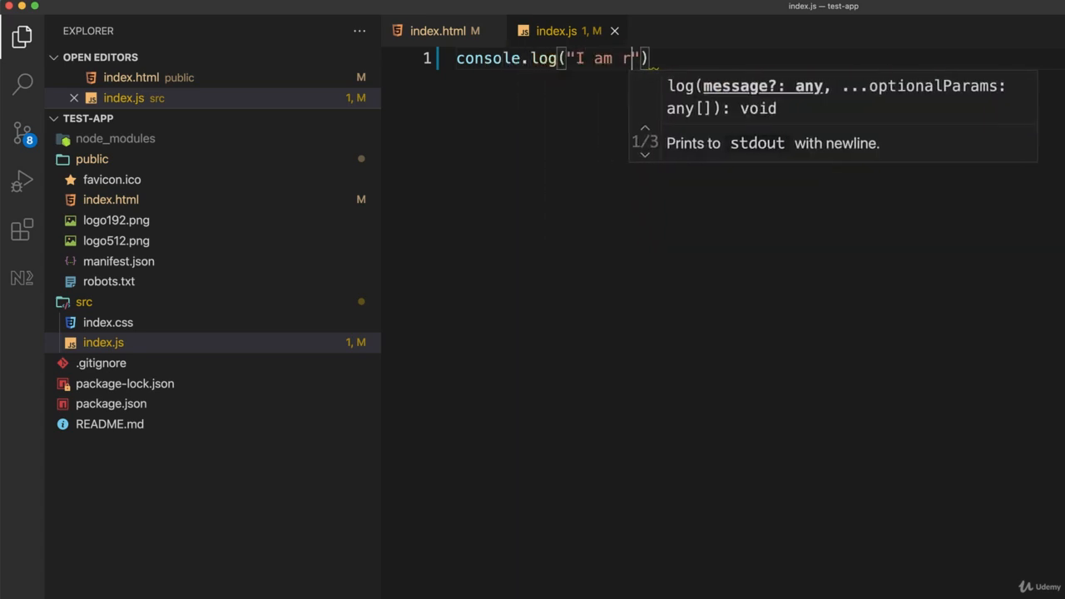
pyautogui.write('unning!"')
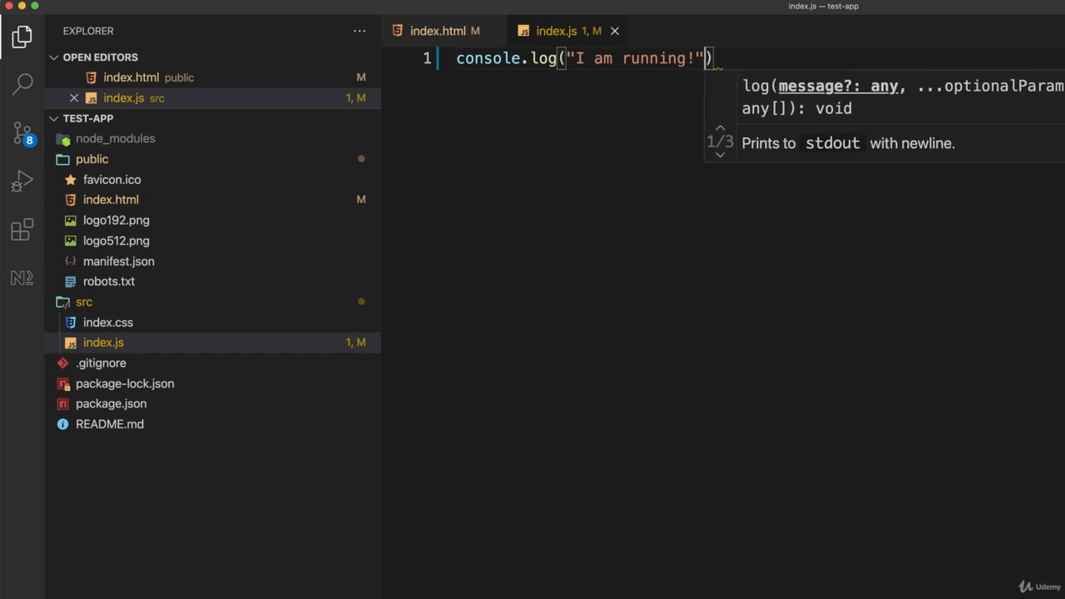
pyautogui.write(');')
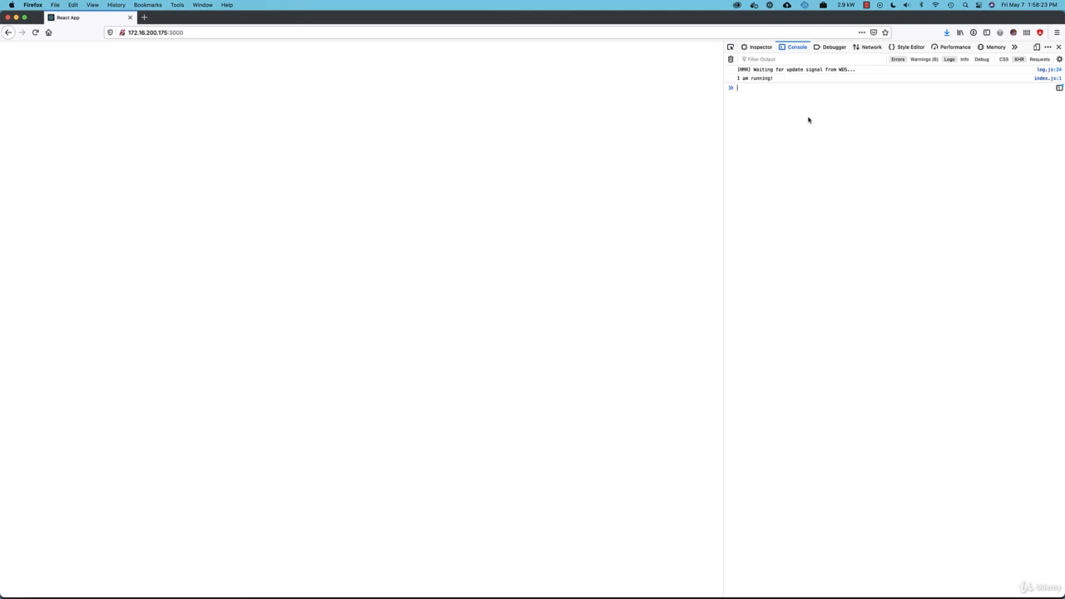
# - Return to Visual Studio Code after checking the console log in Firefox
pyautogui.press('super+Tab')
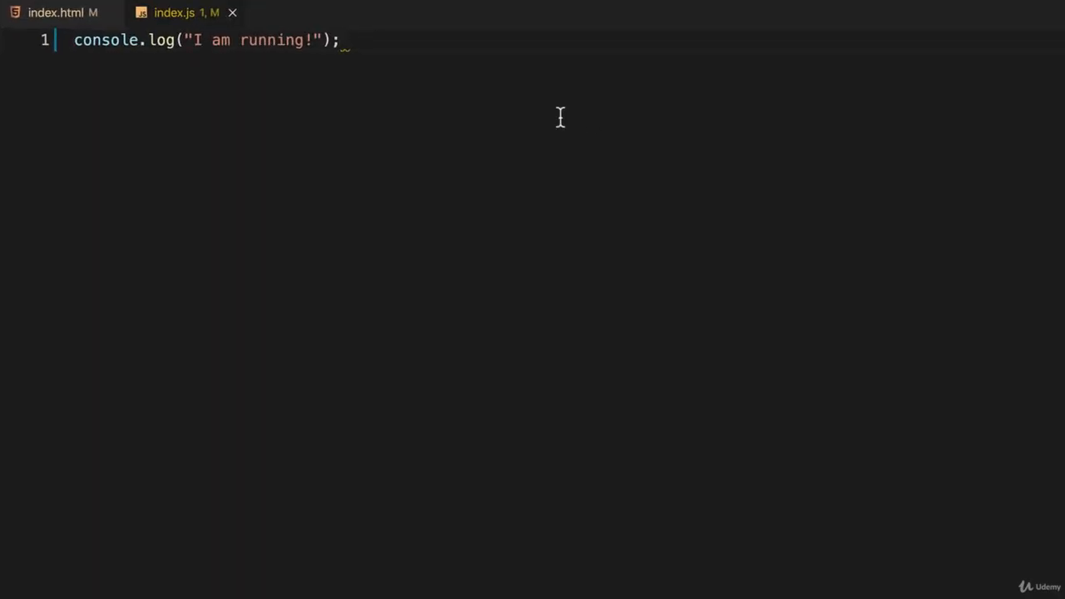
# - Replace the logging line with import React, { Component } from 'react'; followed by blank lines
pyautogui.press('super+a')
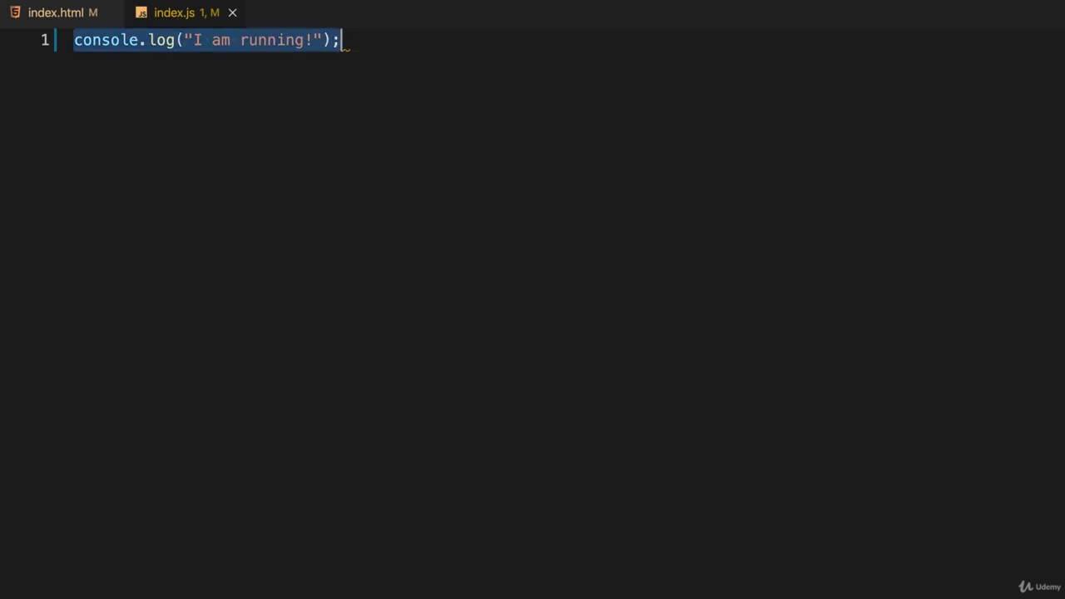
pyautogui.press('BackSpace')
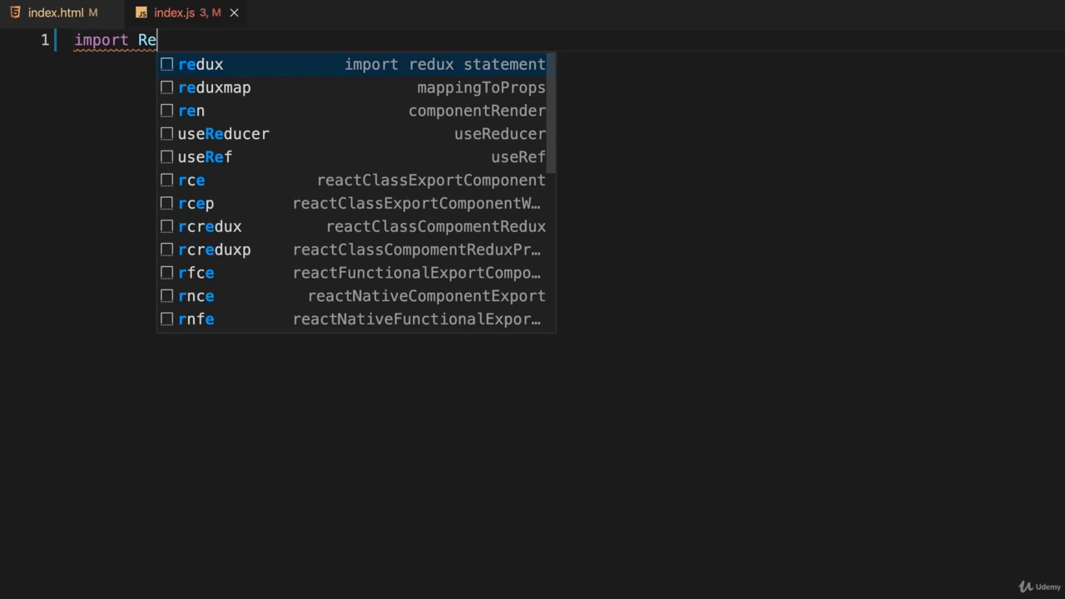
pyautogui.write('act')
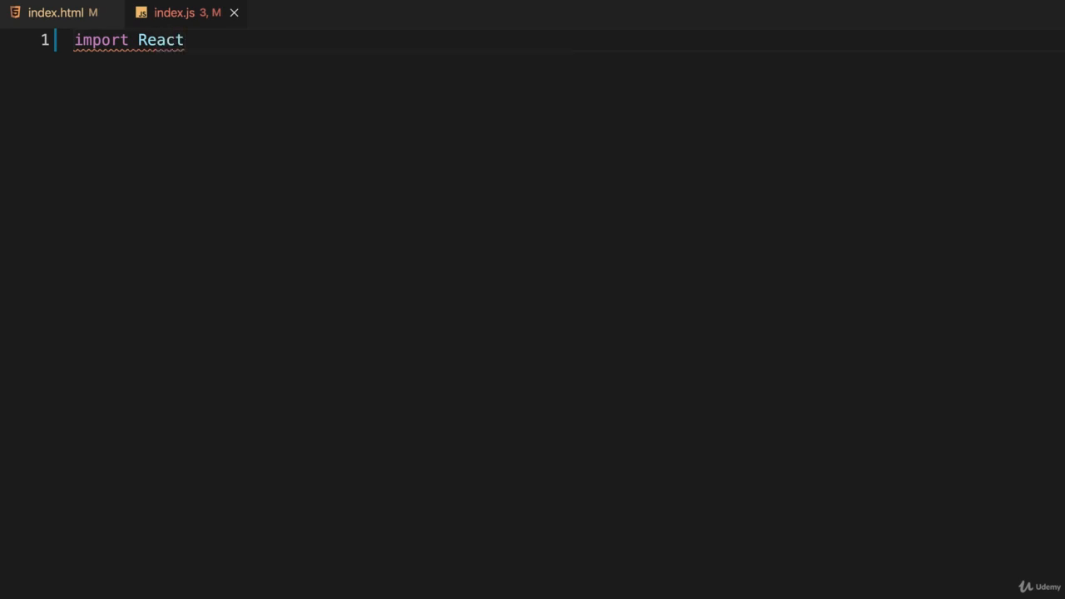
pyautogui.write(', ')
pyautogui.write('{ Compo')
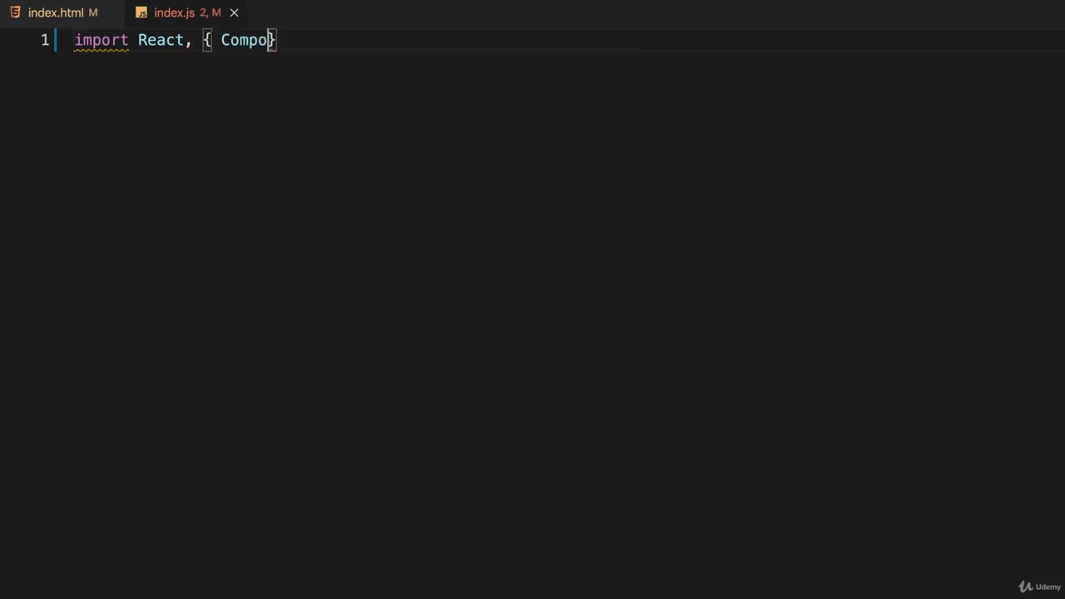
pyautogui.write('nent')
pyautogui.write(' } f')
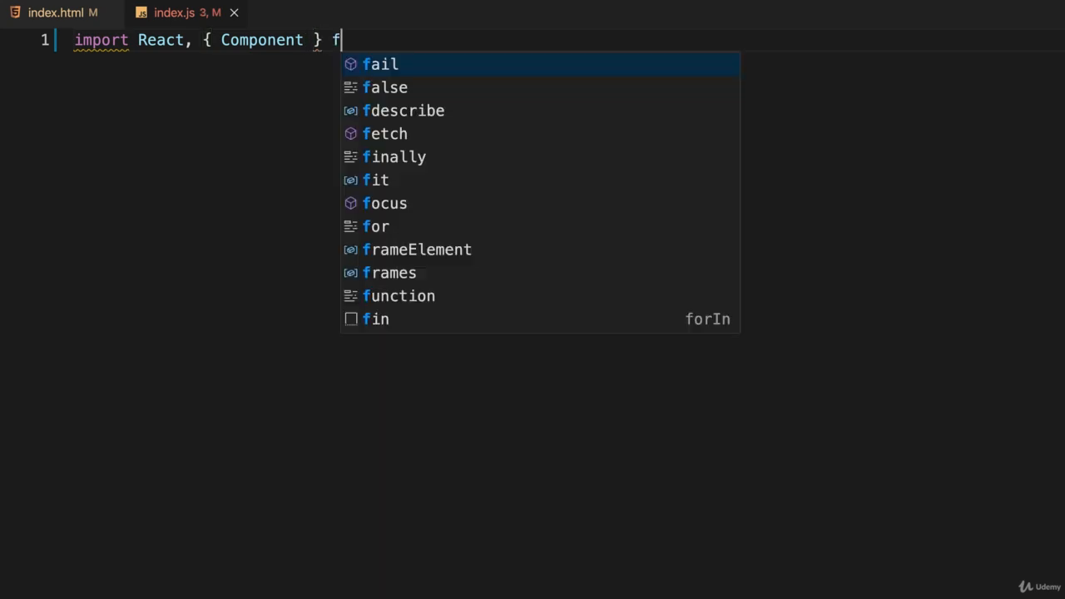
pyautogui.write("rom 'react")
pyautogui.press('Right')
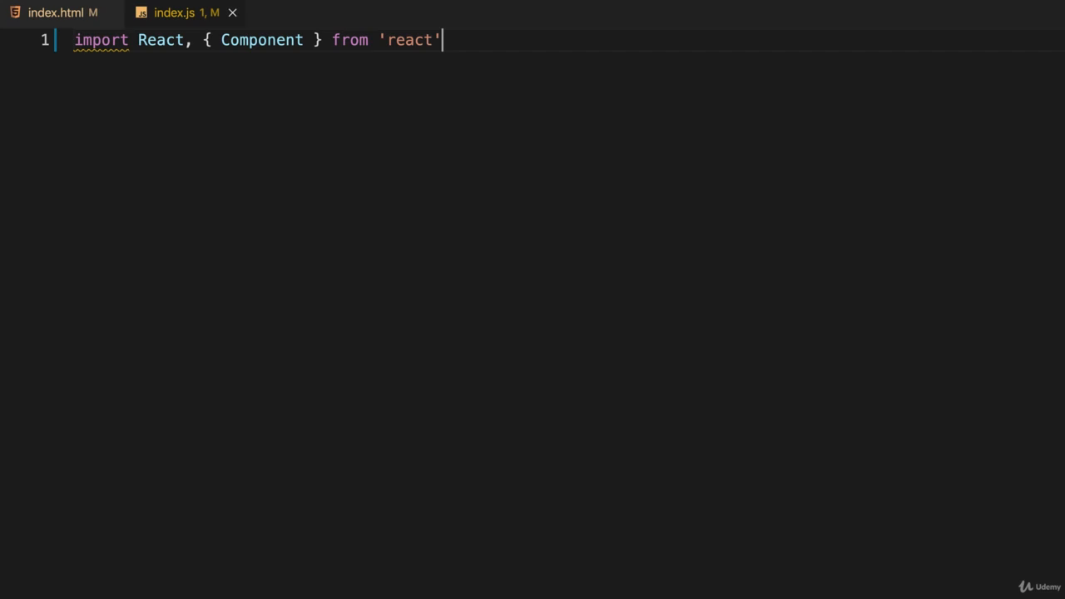
pyautogui.write(';')
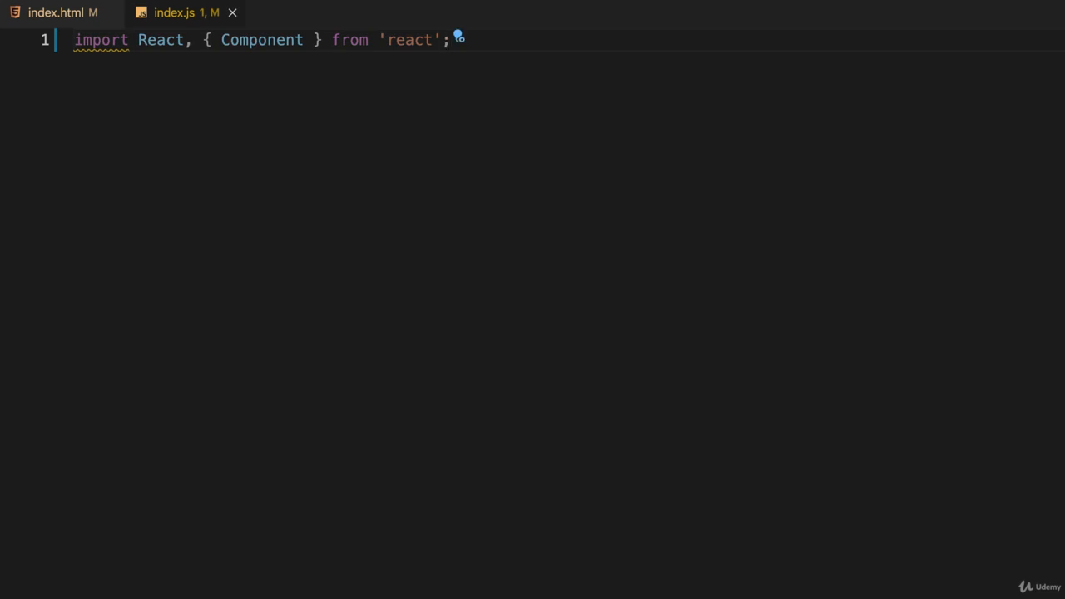
pyautogui.press('Return')
pyautogui.press('Return')
pyautogui.press('Return')
pyautogui.write('class ')
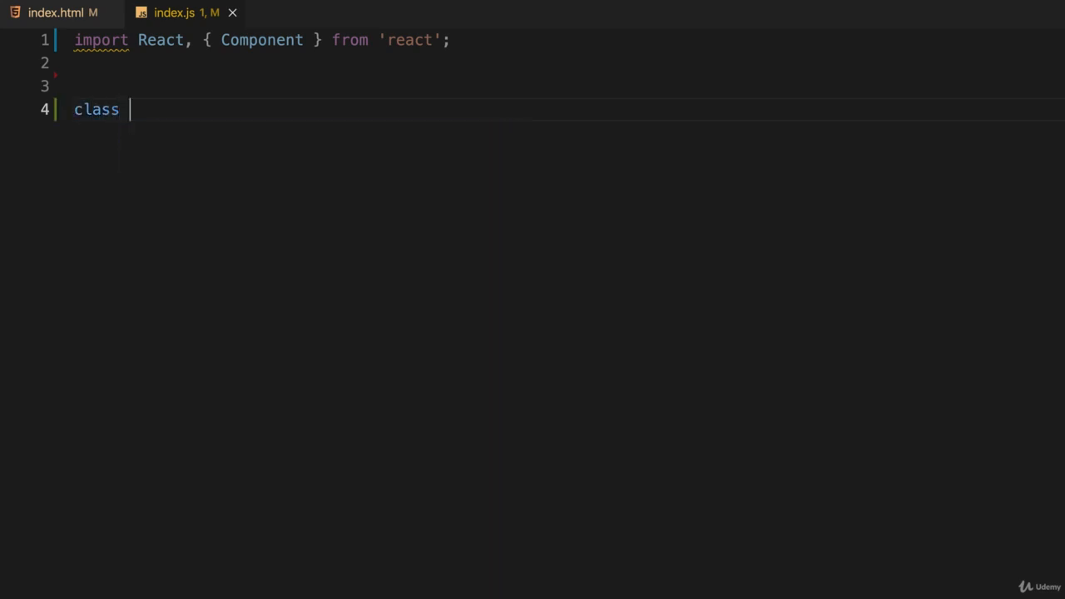
pyautogui.write('App ')
pyautogui.write(' extendes')
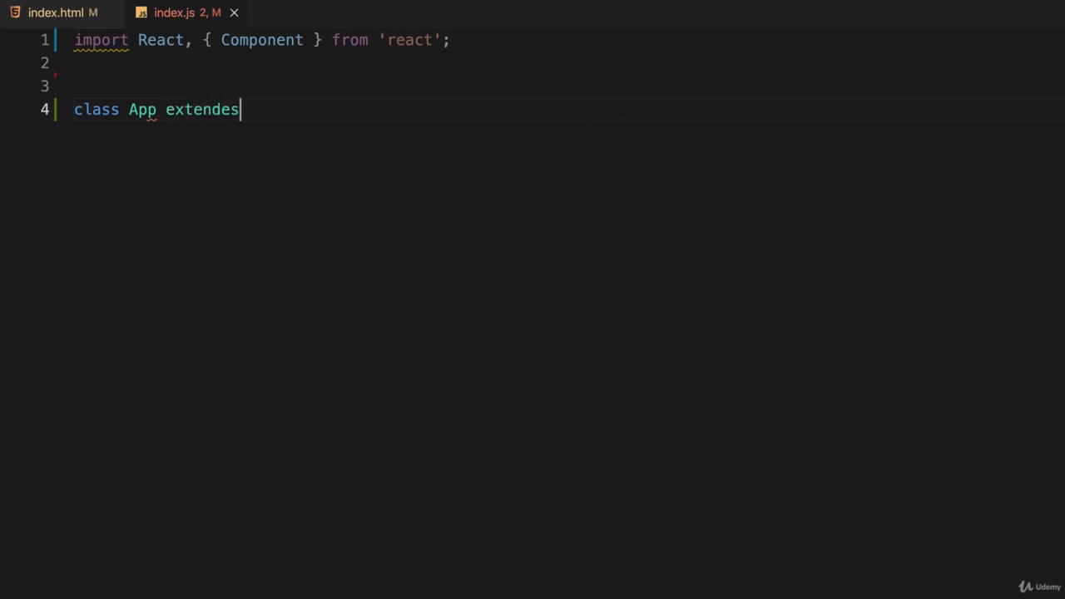
# - Declare class App extends Component with an empty render() method body
pyautogui.press('BackSpace')
pyautogui.press('BackSpace')
pyautogui.write('s Co')
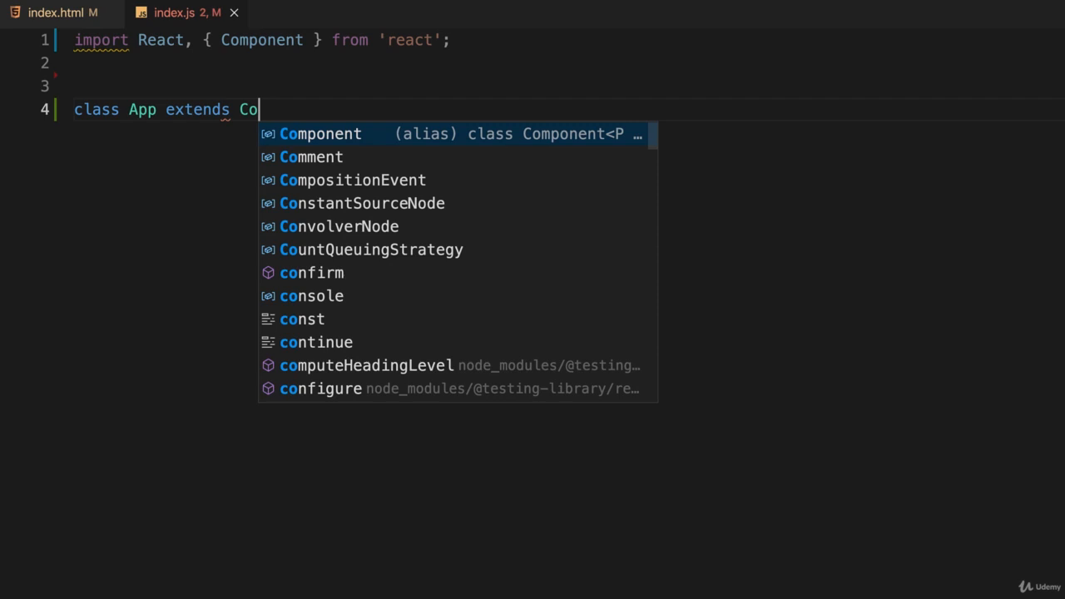
pyautogui.write('mponent {')
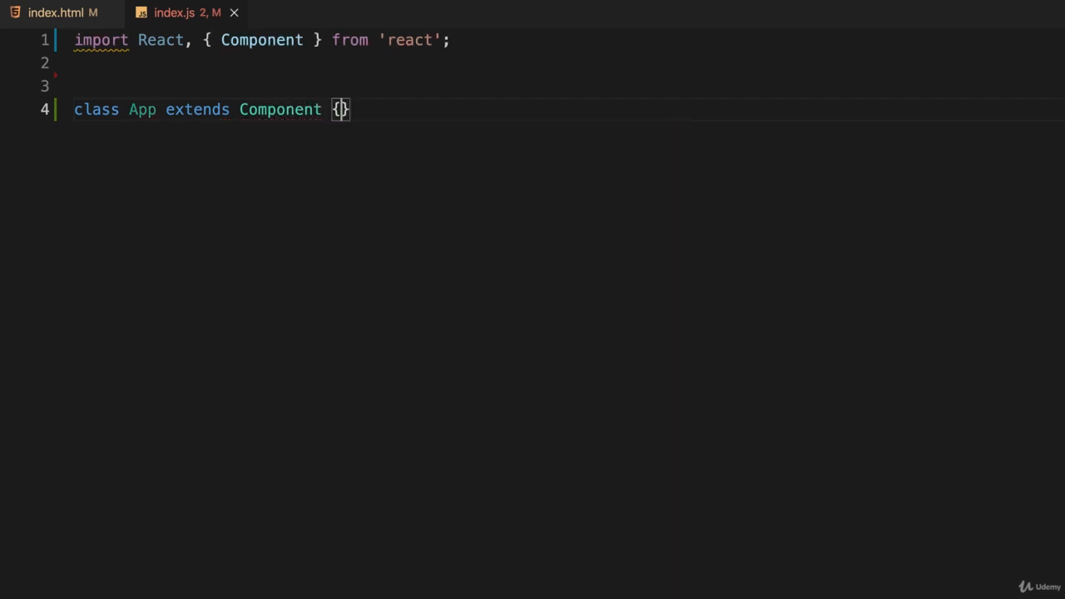
pyautogui.press('Return')
pyautogui.press('Return')
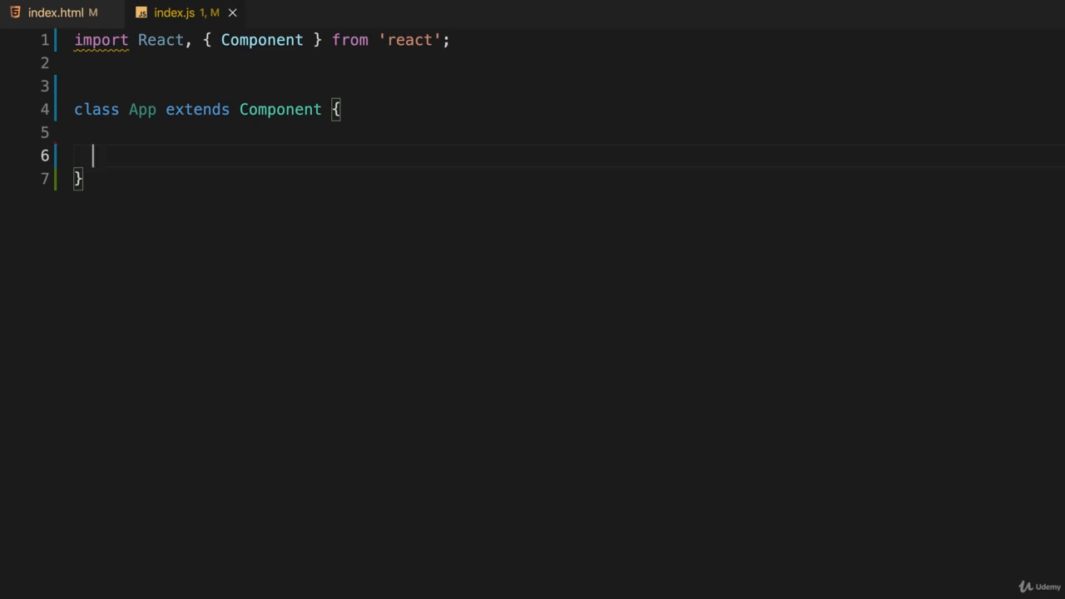
pyautogui.write('render')
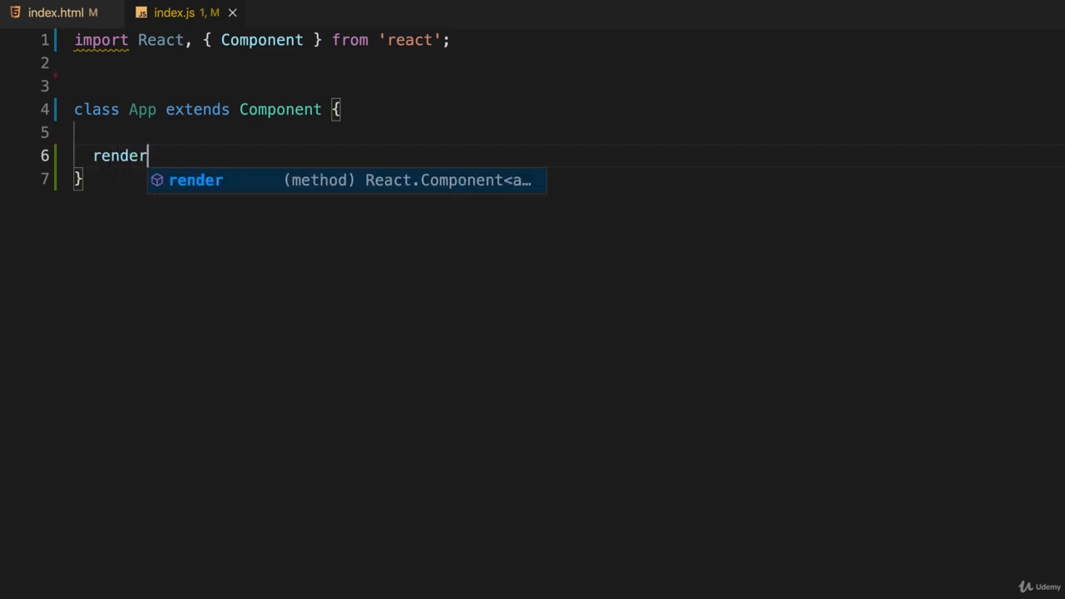
pyautogui.write('(')
pyautogui.press('Right')
pyautogui.write('{')
pyautogui.press('Return')
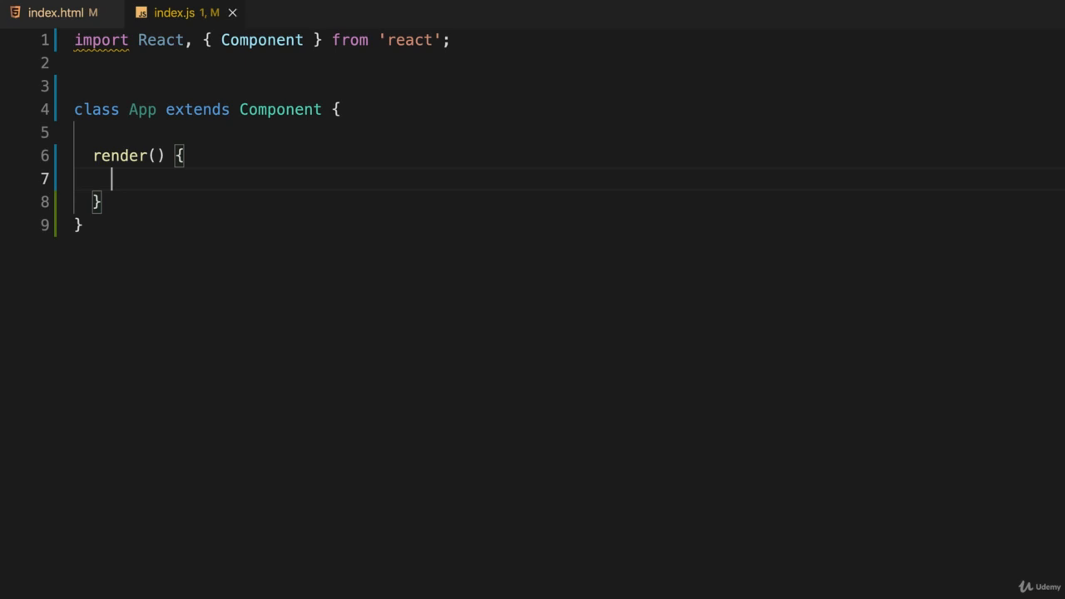
pyautogui.write('return')
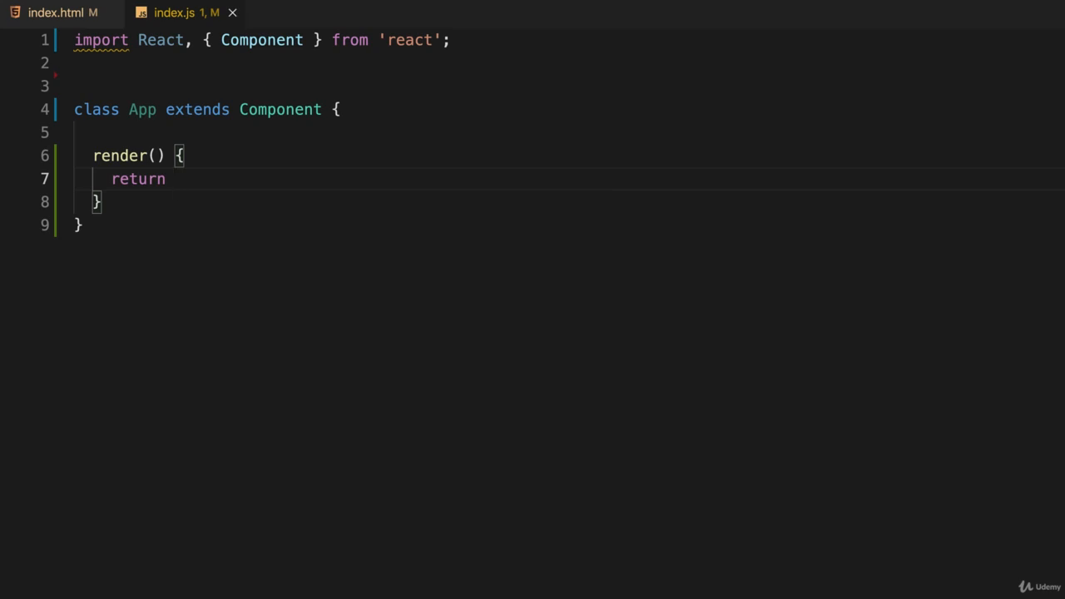
pyautogui.write('<')
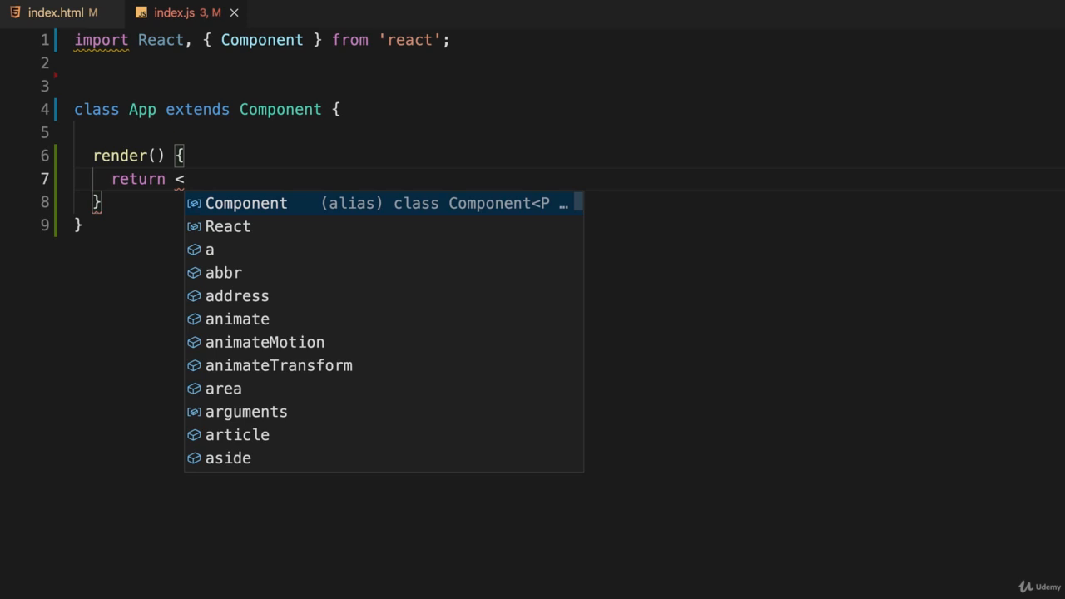
pyautogui.write('div></div>')
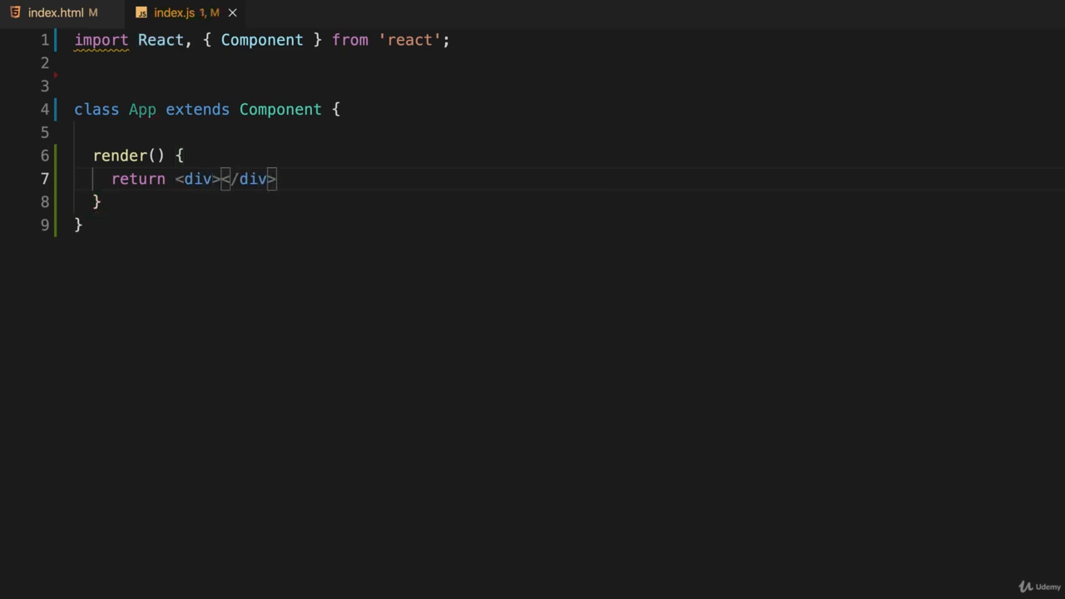
# - Make render return a div containing an h1 reading Hello, world!
pyautogui.press('Return')
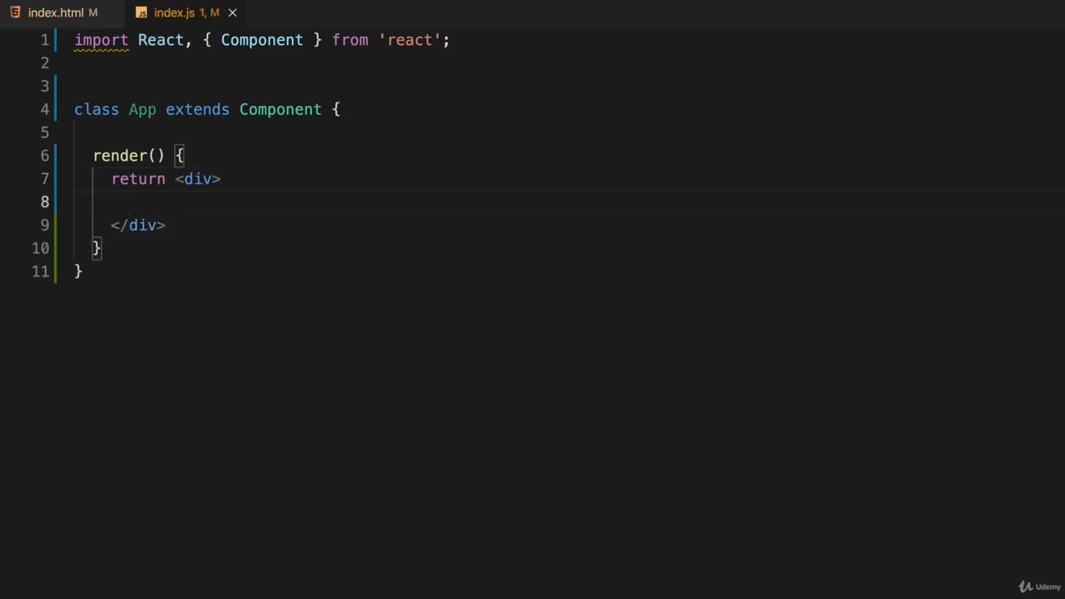
pyautogui.write('<h1>')
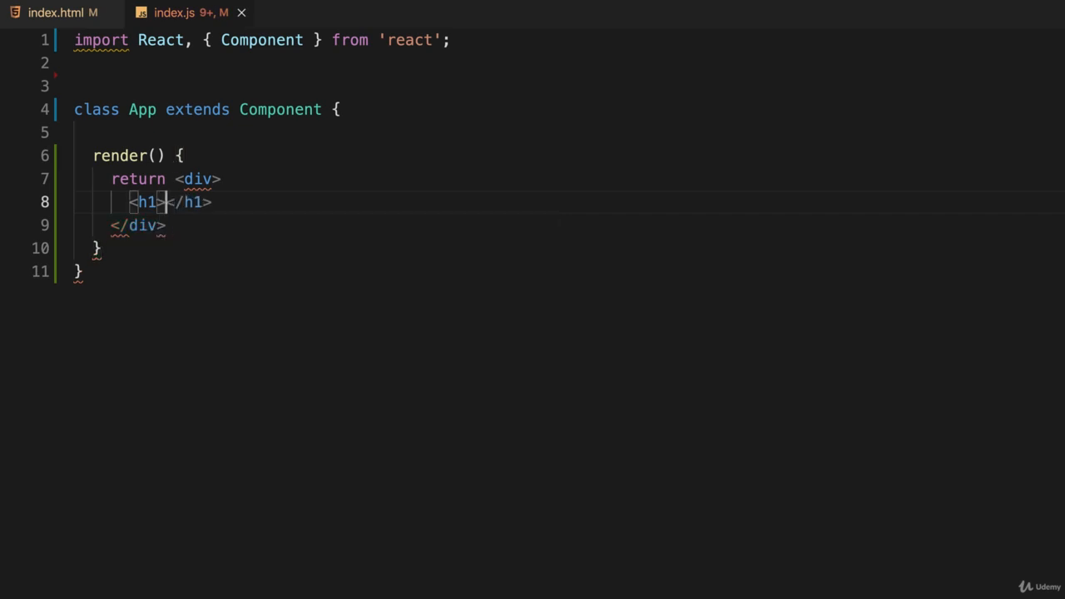
pyautogui.write('H')
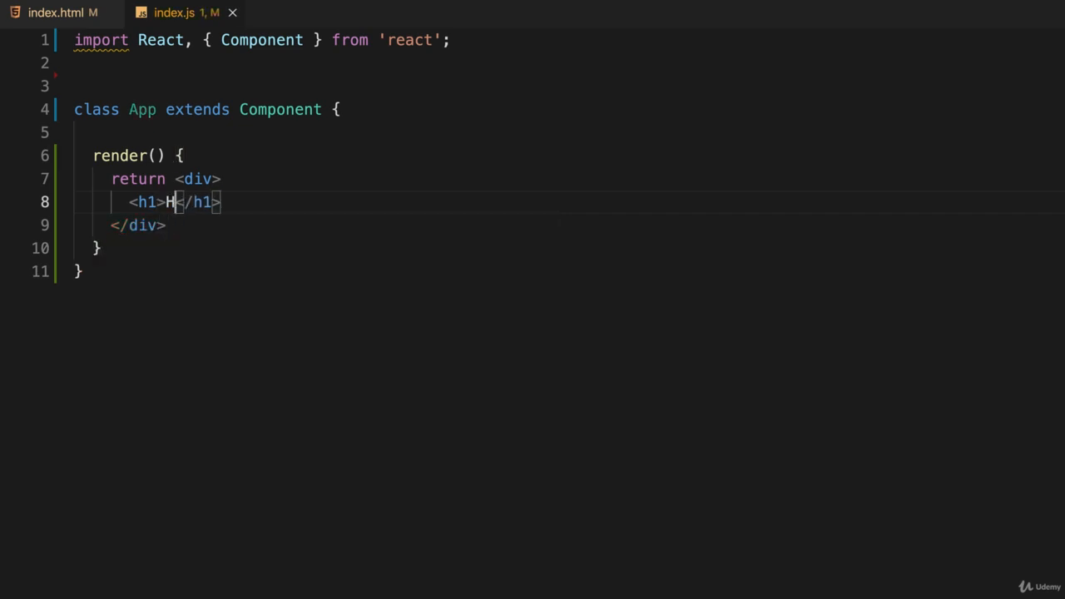
pyautogui.write('o')
pyautogui.press('BackSpace')
pyautogui.write('ello, w')
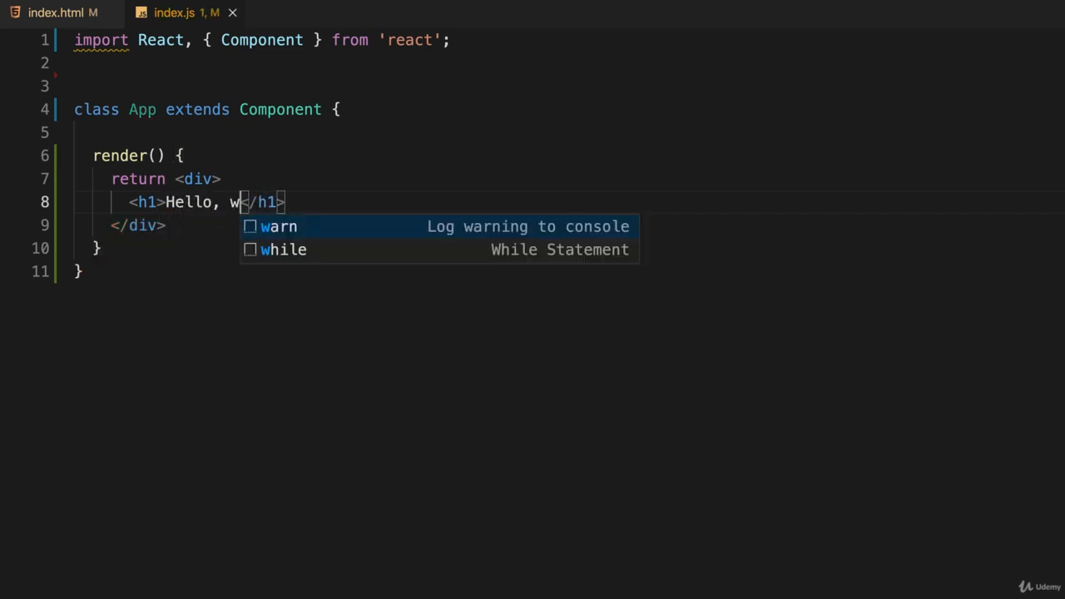
pyautogui.write('orld!')
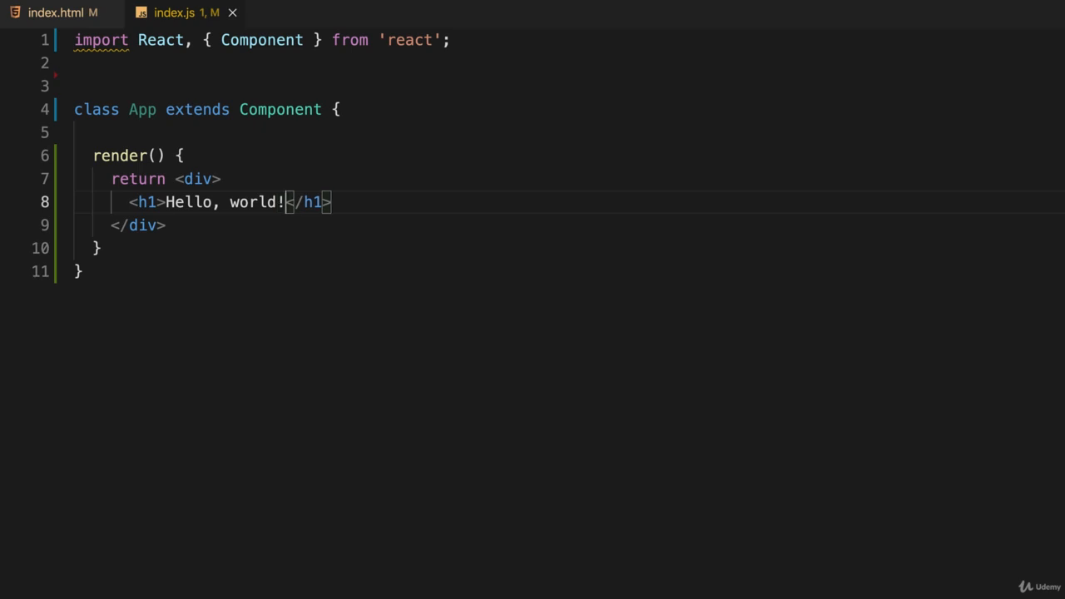
pyautogui.press('Down')
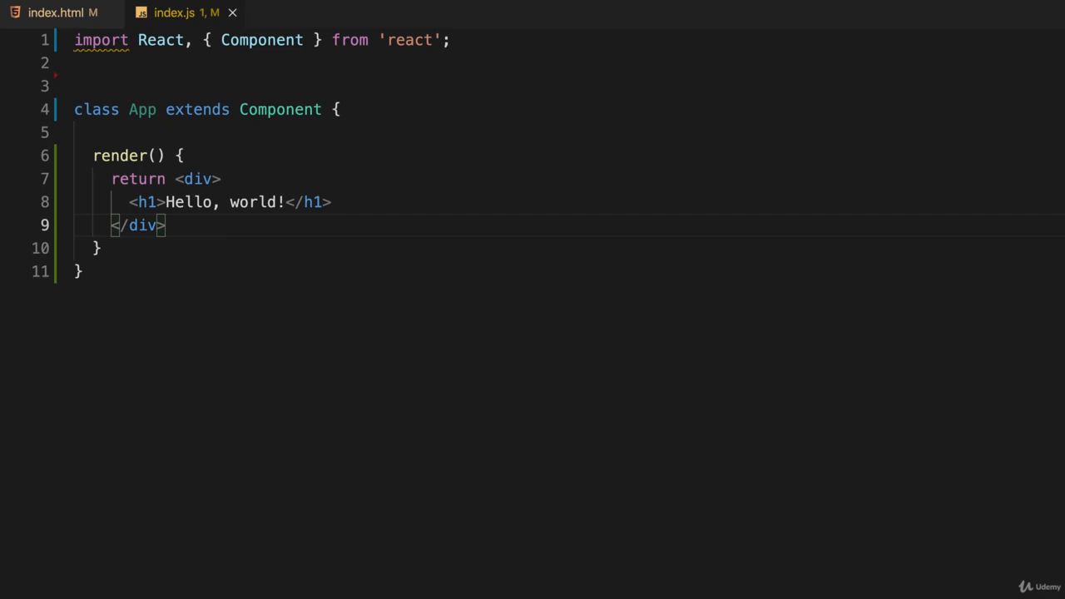
pyautogui.write(';')
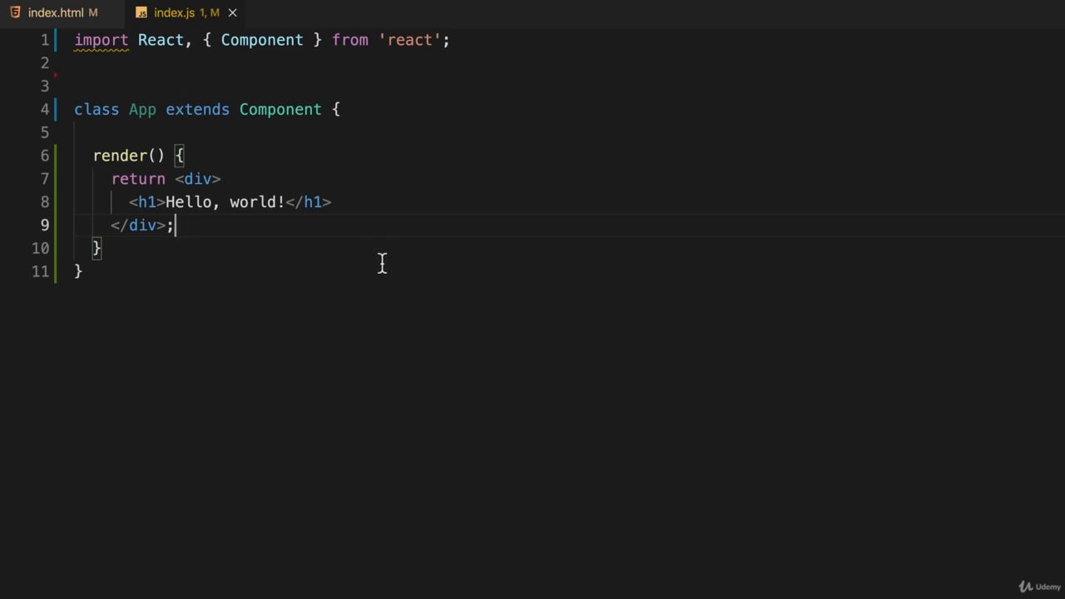
pyautogui.click(329, 275)
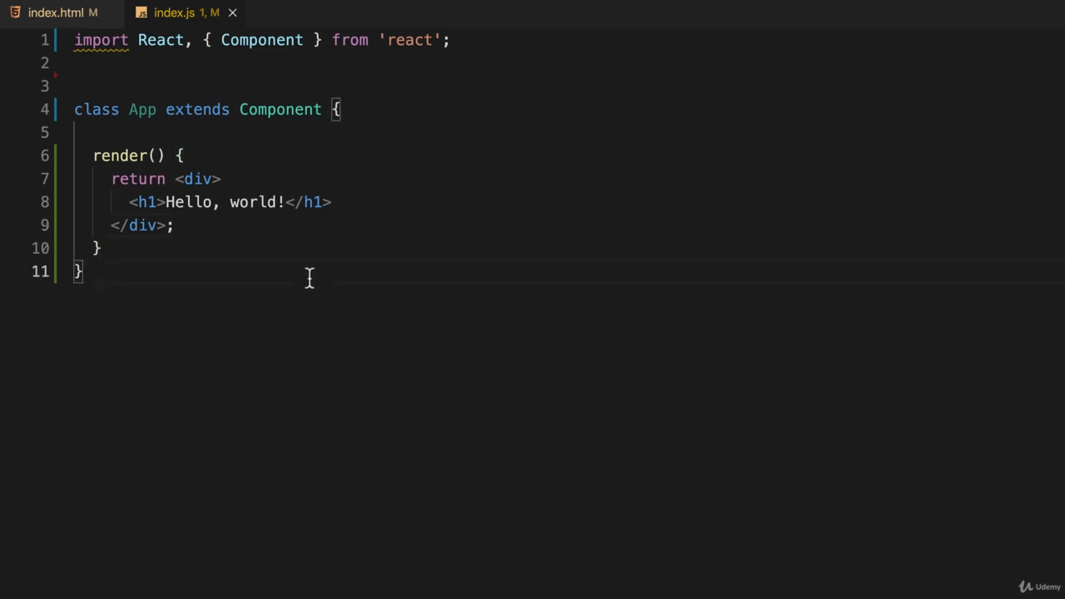
# - Add import ReactDOM from 'react-dom'; on line 2 above the App class
pyautogui.click(185, 66)
pyautogui.write('impor')
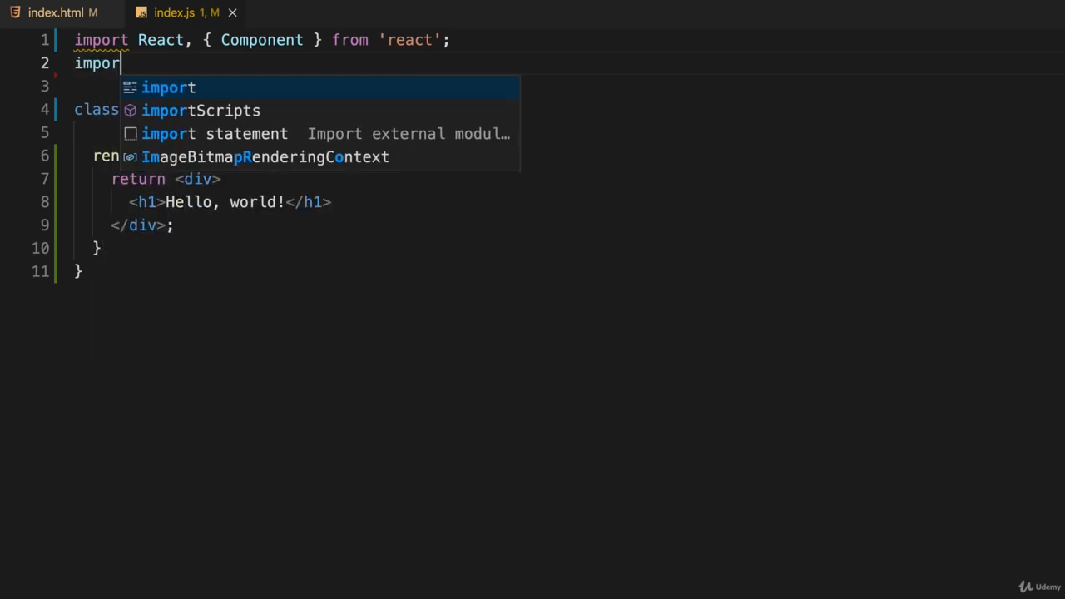
pyautogui.write('t Re')
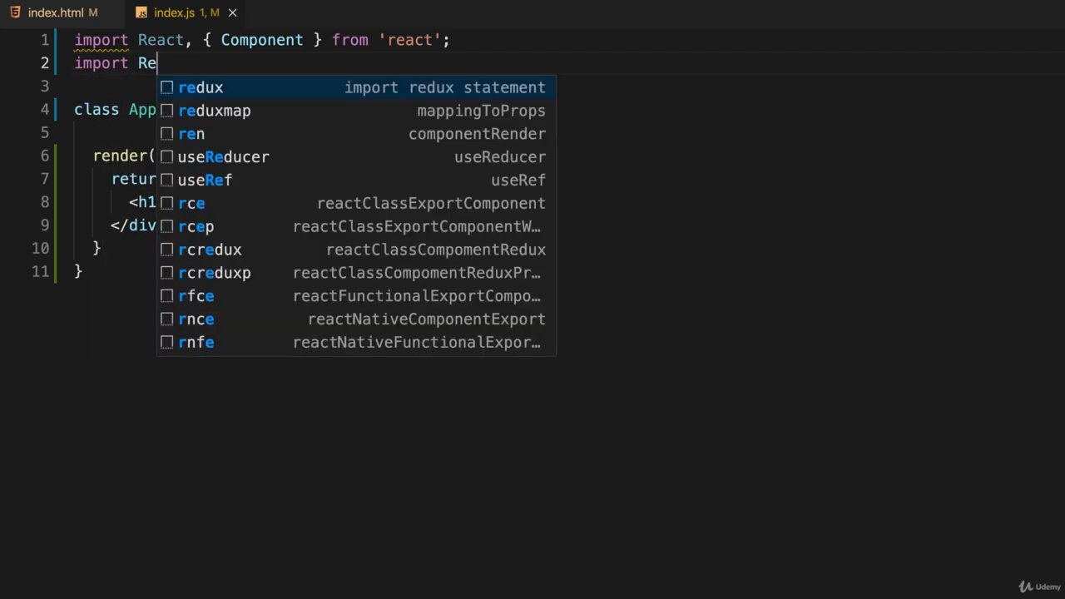
pyautogui.write('actDOM')
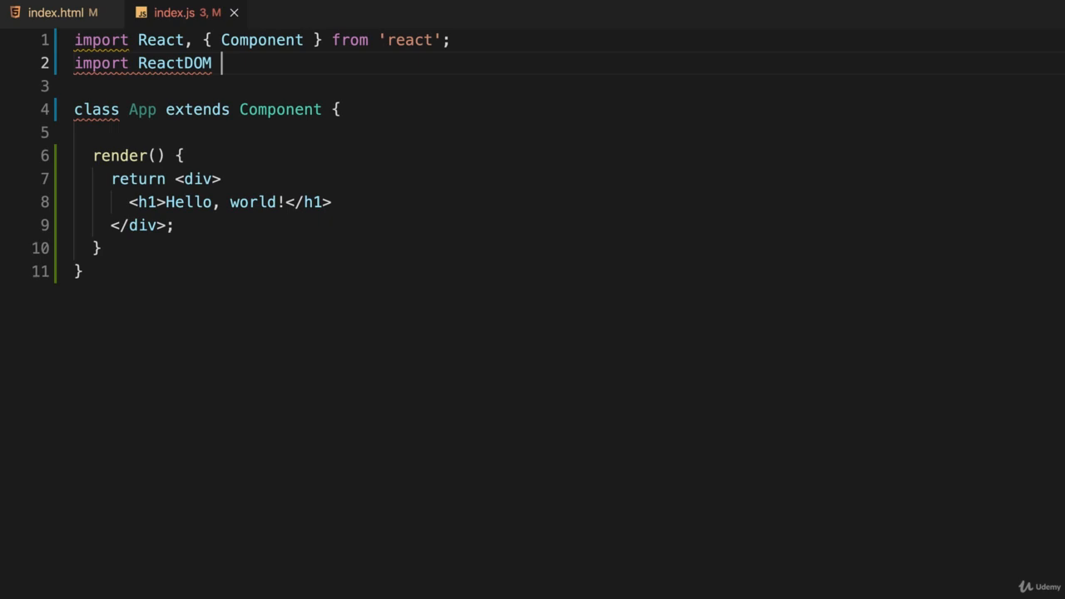
pyautogui.write("from 're")
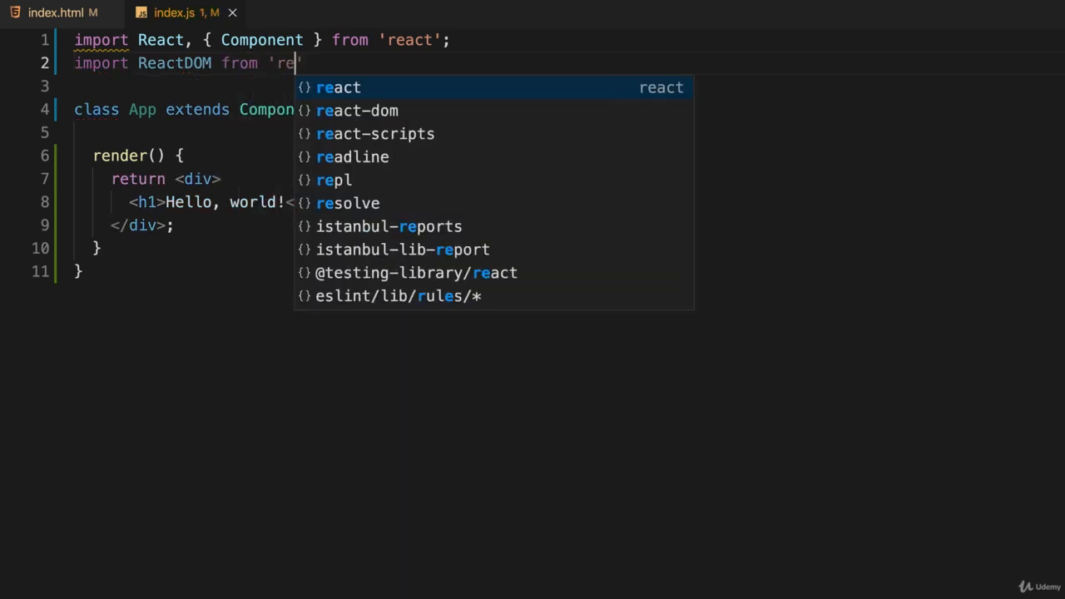
pyautogui.write('act-d')
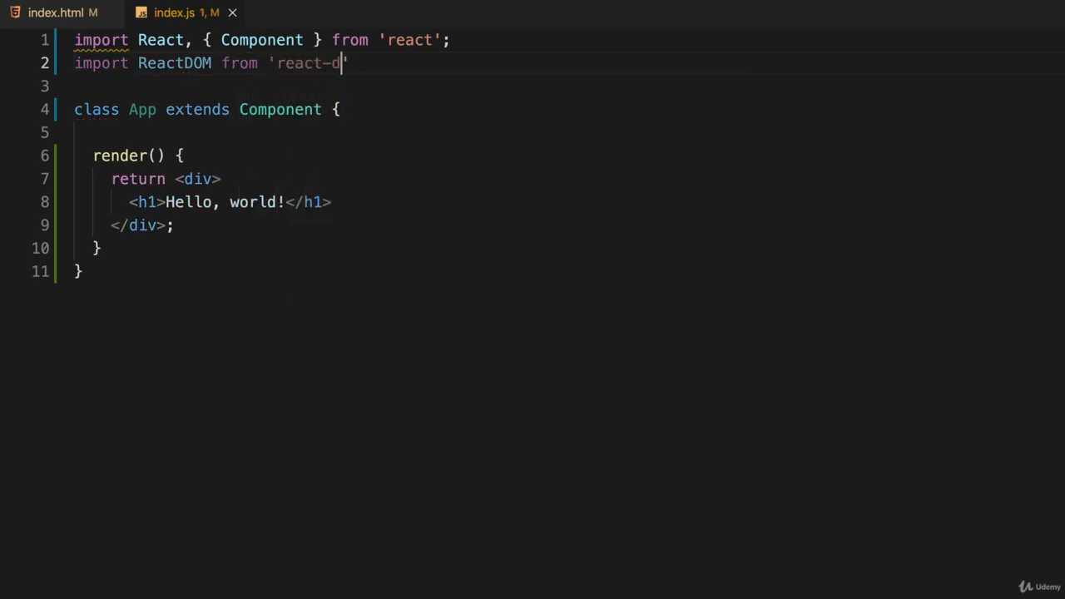
pyautogui.write("om';")
pyautogui.press('Down')
pyautogui.press('Down')
pyautogui.press('Down')
pyautogui.press('Down')
pyautogui.press('Down')
pyautogui.press('Down')
pyautogui.press('Down')
pyautogui.press('Down')
pyautogui.press('Down')
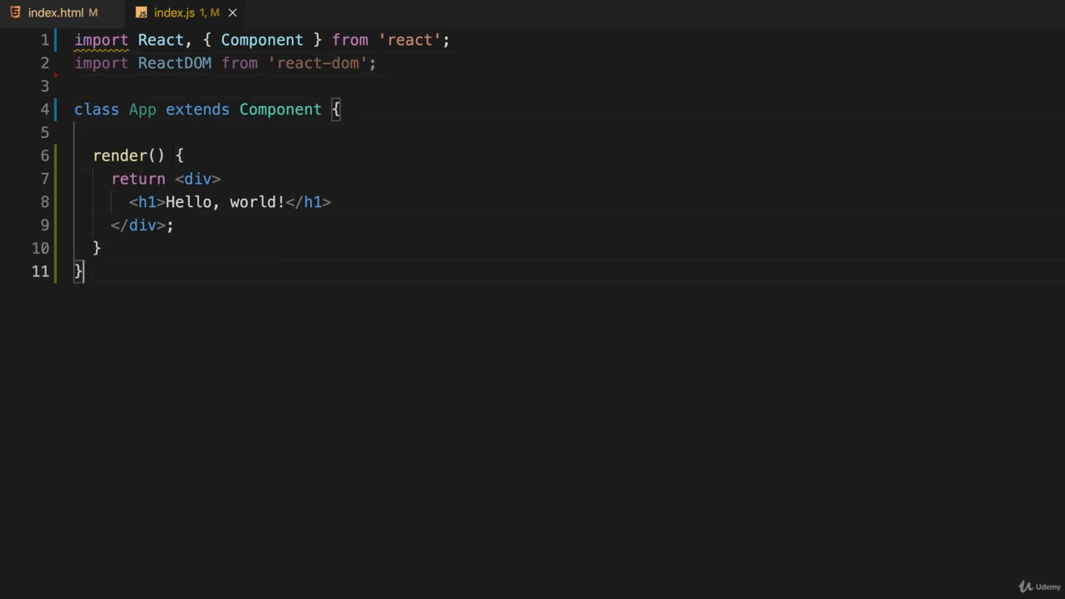
# - Write ReactDOM.render(<App />, ) on line 14 below the App class
pyautogui.press('Return')
pyautogui.press('Return')
pyautogui.press('Return')
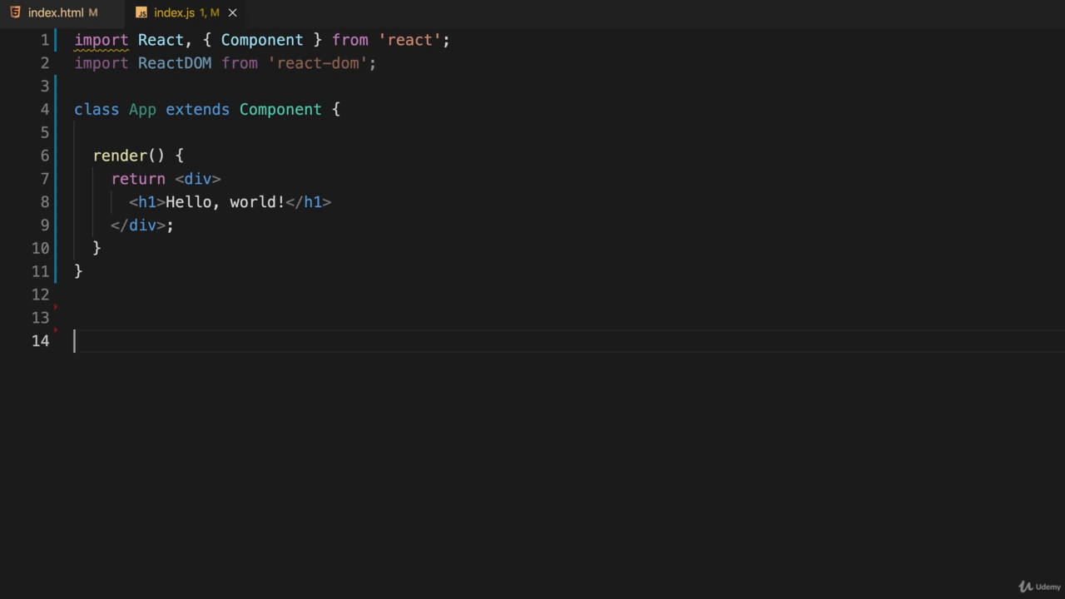
pyautogui.write('Reqct')
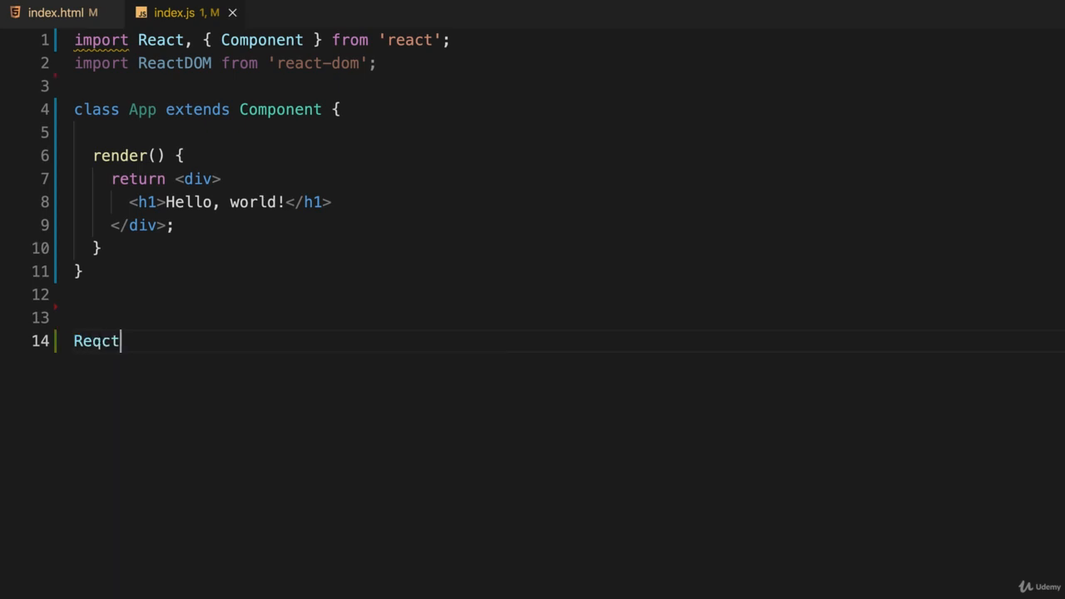
pyautogui.press('BackSpace')
pyautogui.press('BackSpace')
pyautogui.press('BackSpace')
pyautogui.write('actDOM')
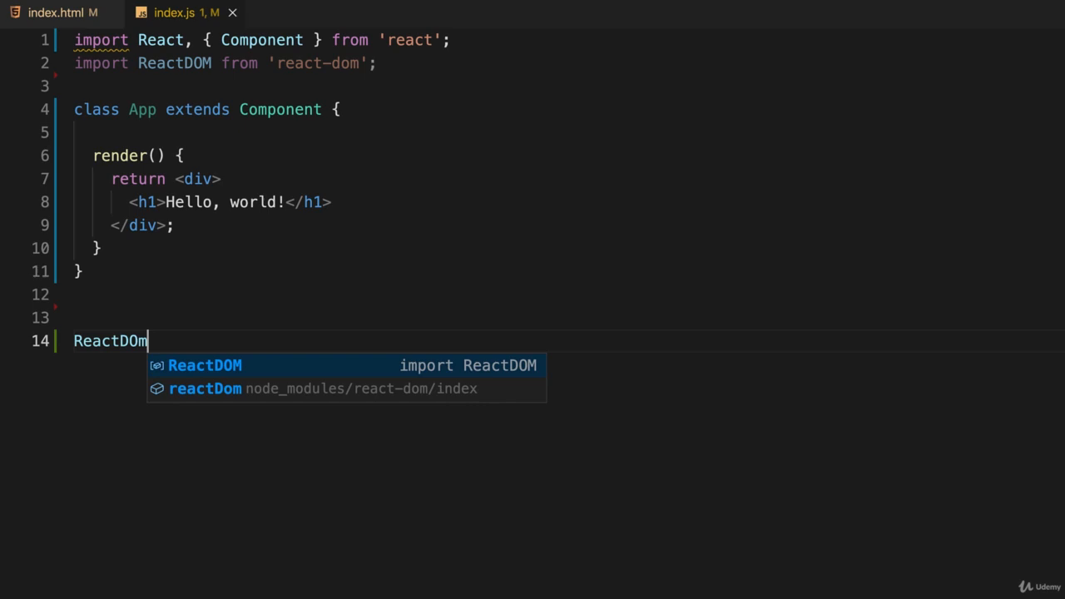
pyautogui.write('.')
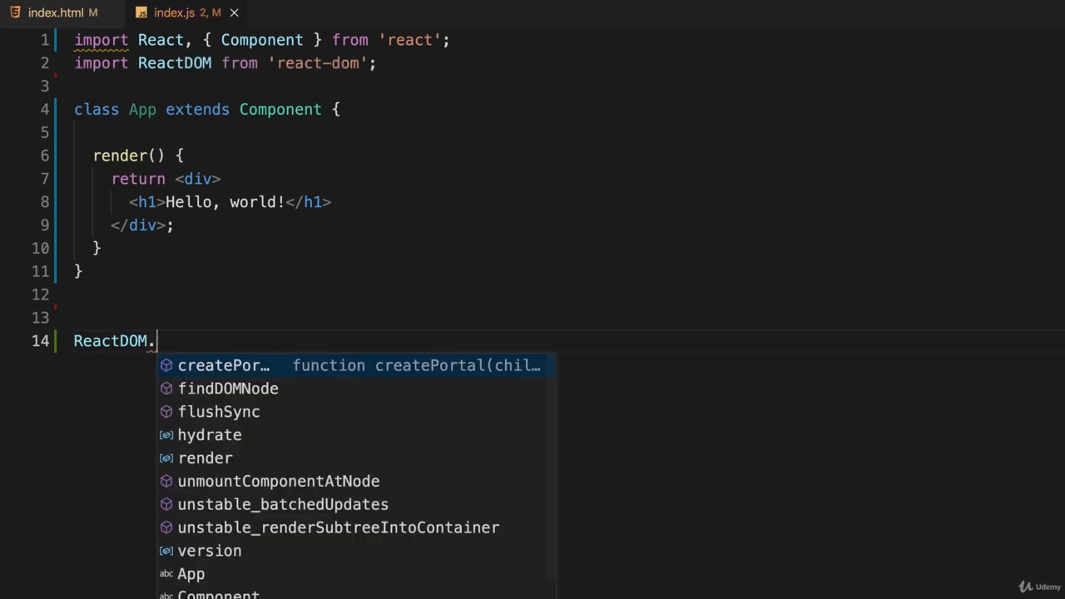
pyautogui.write('render(')
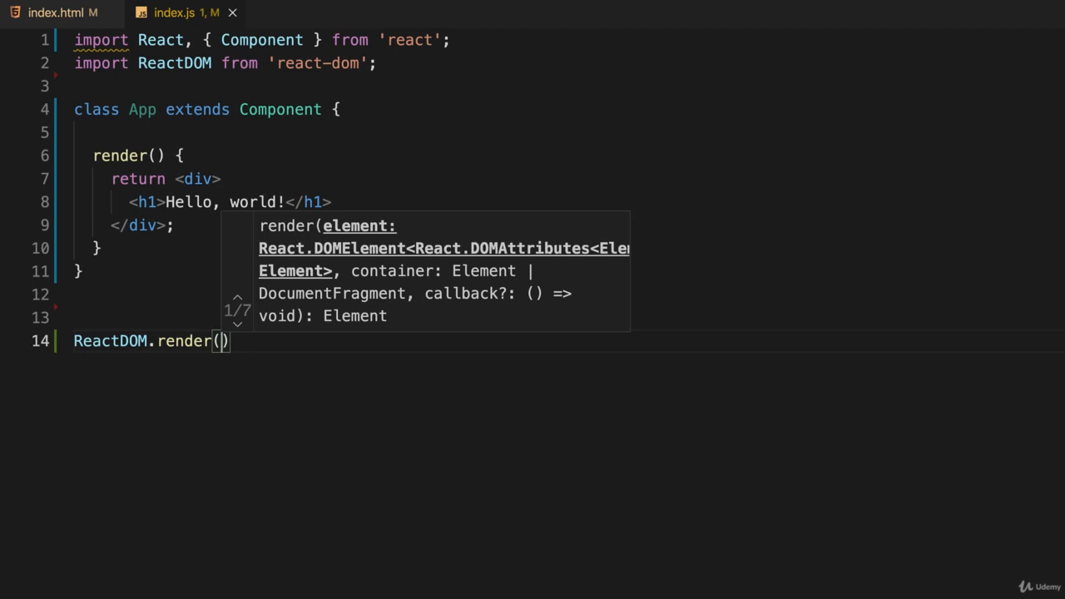
pyautogui.write('<')
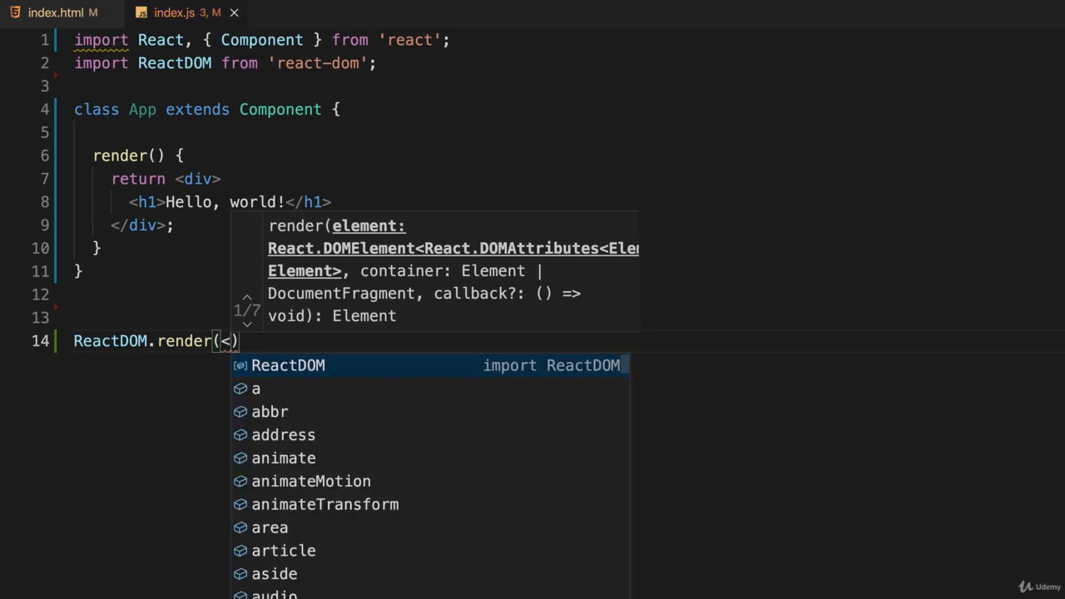
pyautogui.write('App /')
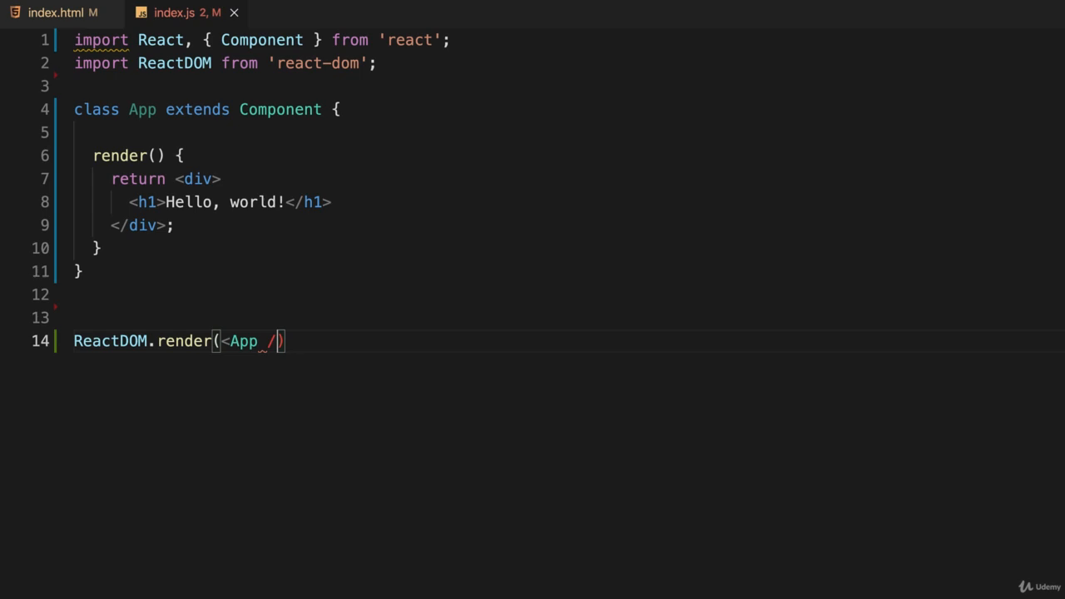
pyautogui.write('>')
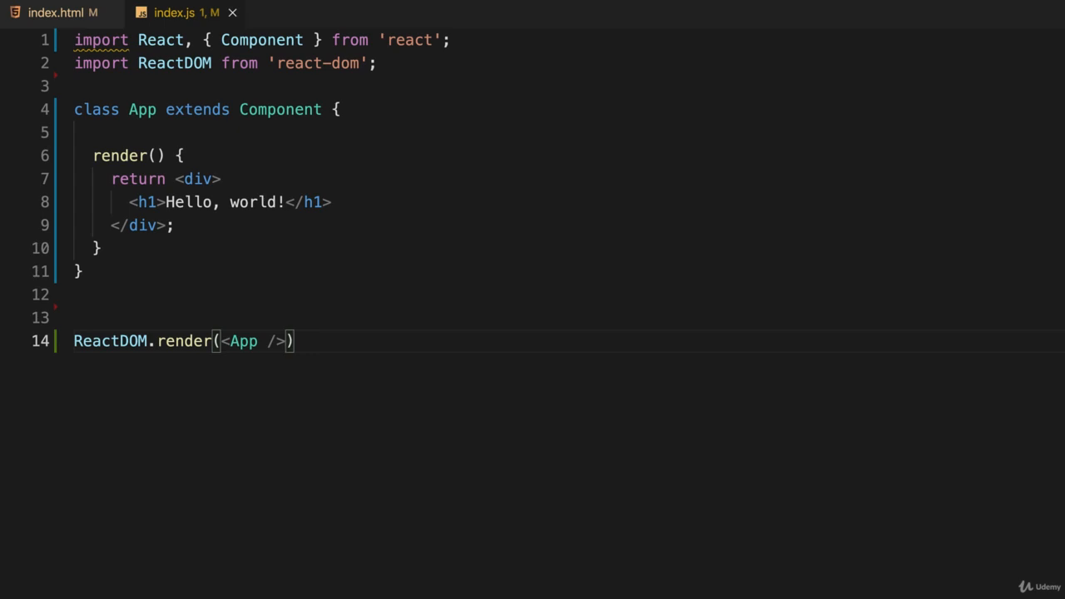
pyautogui.write(',')
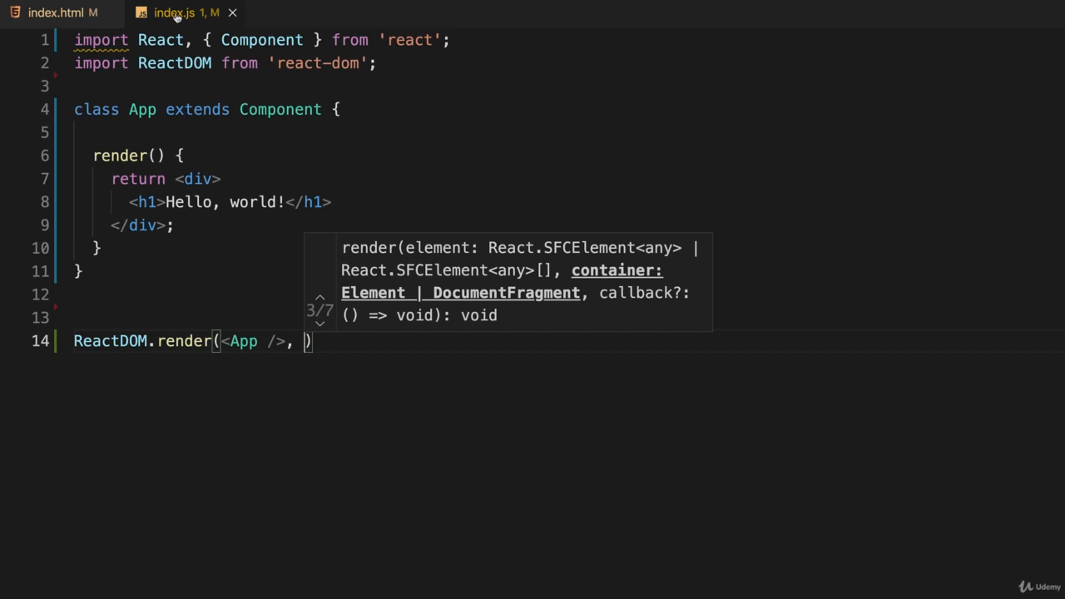
# - Verify in index.html that the mount target is the div with id root
pyautogui.click(352, 131)
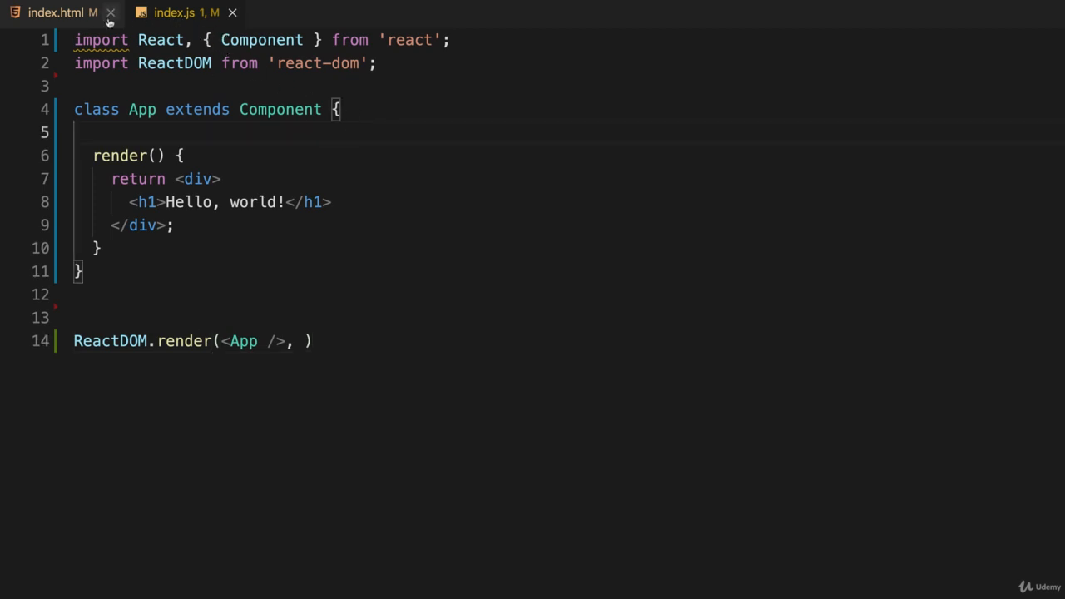
pyautogui.click(68, 18)
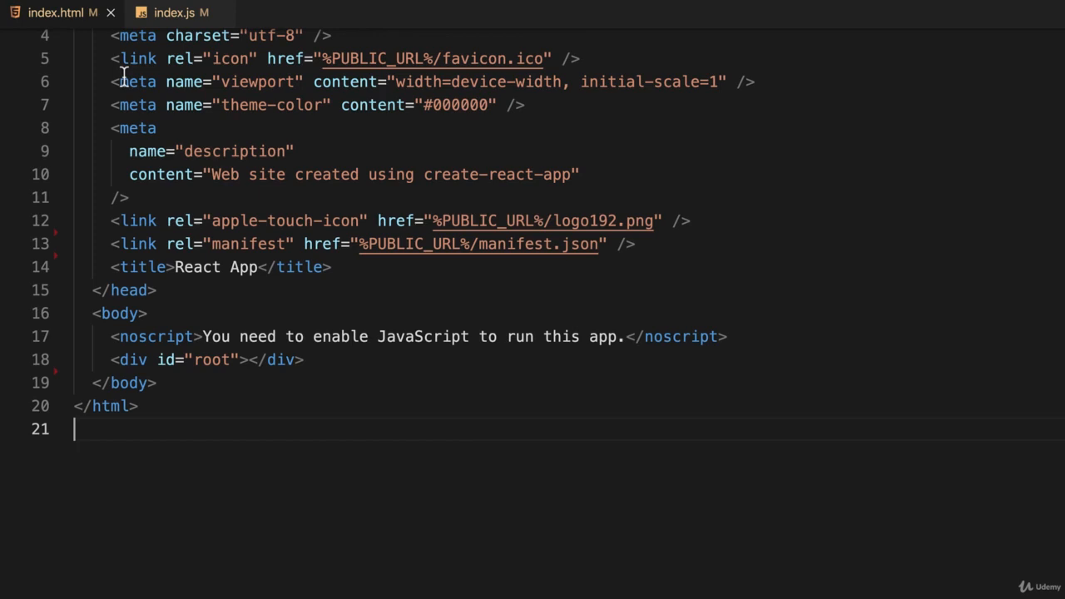
pyautogui.click(250, 360)
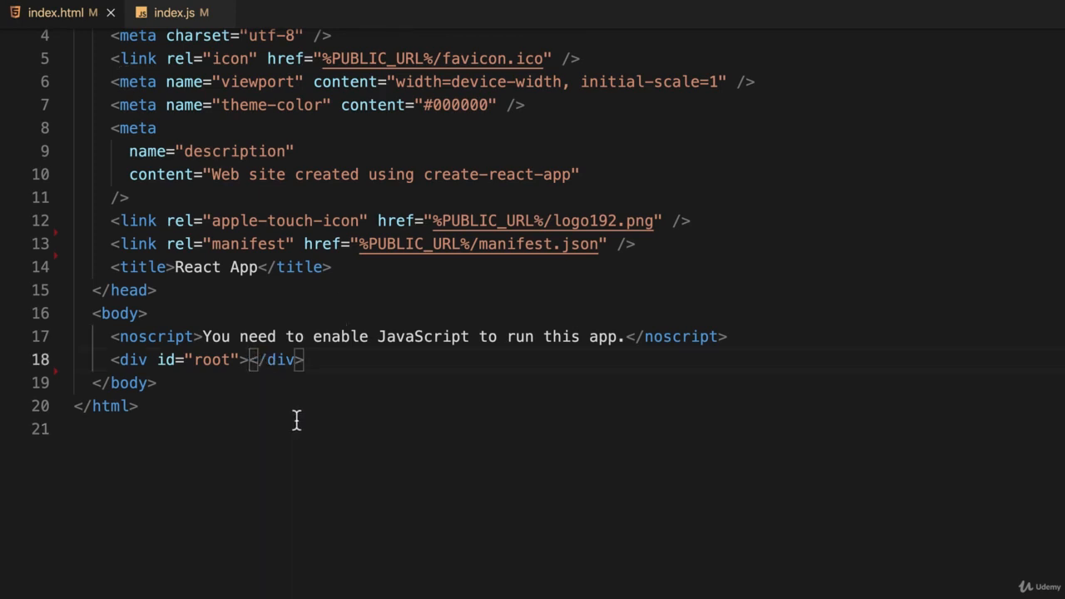
pyautogui.click(176, 18)
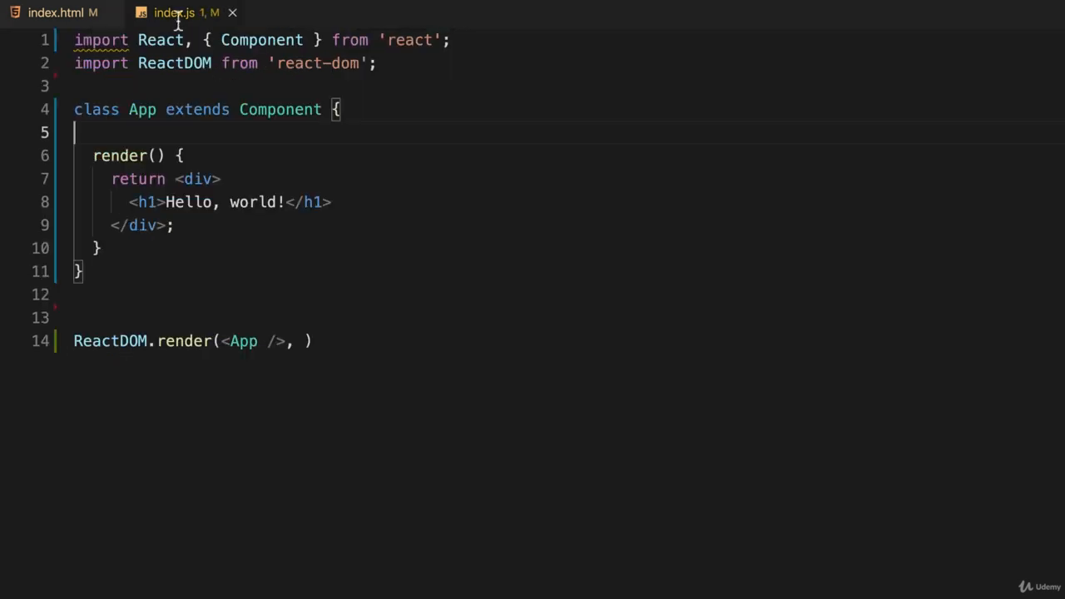
# - Complete line 14 as ReactDOM.render(<App />, document.getElementById('root'));
pyautogui.click(304, 340)
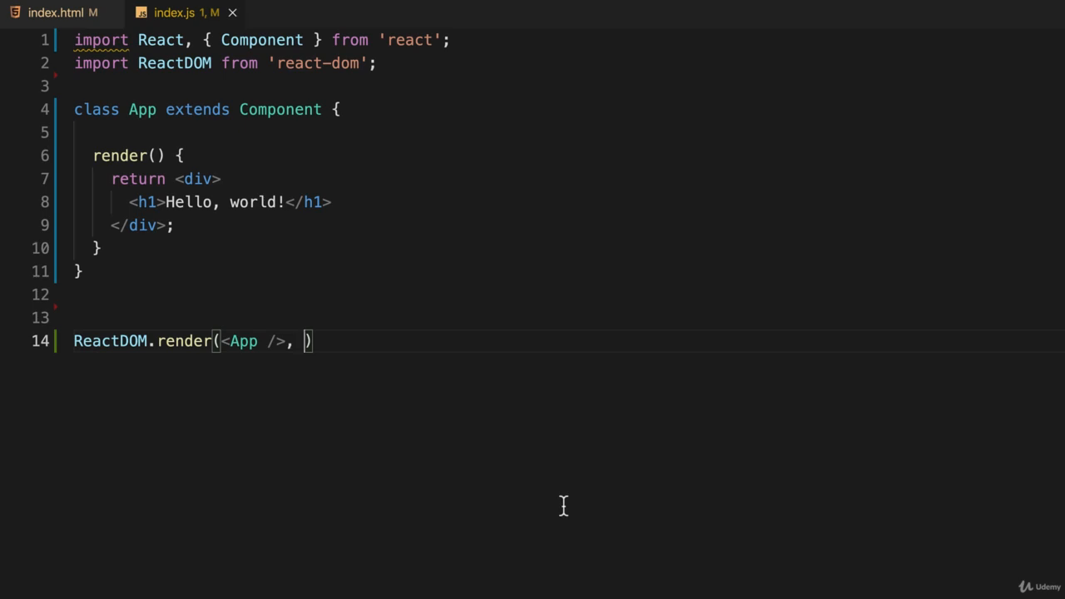
pyautogui.write('docu')
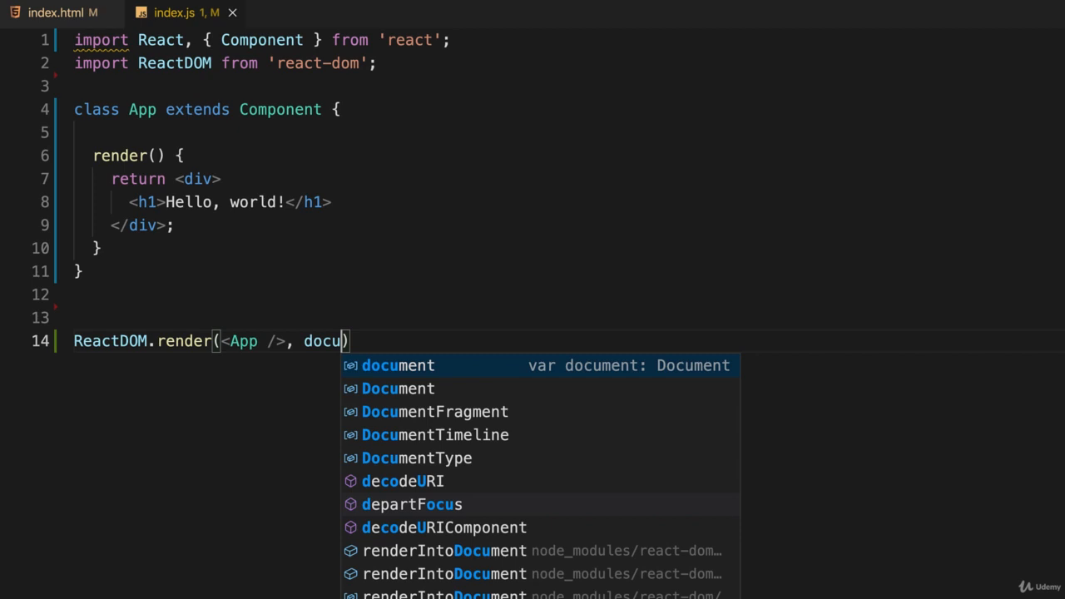
pyautogui.write('ment.')
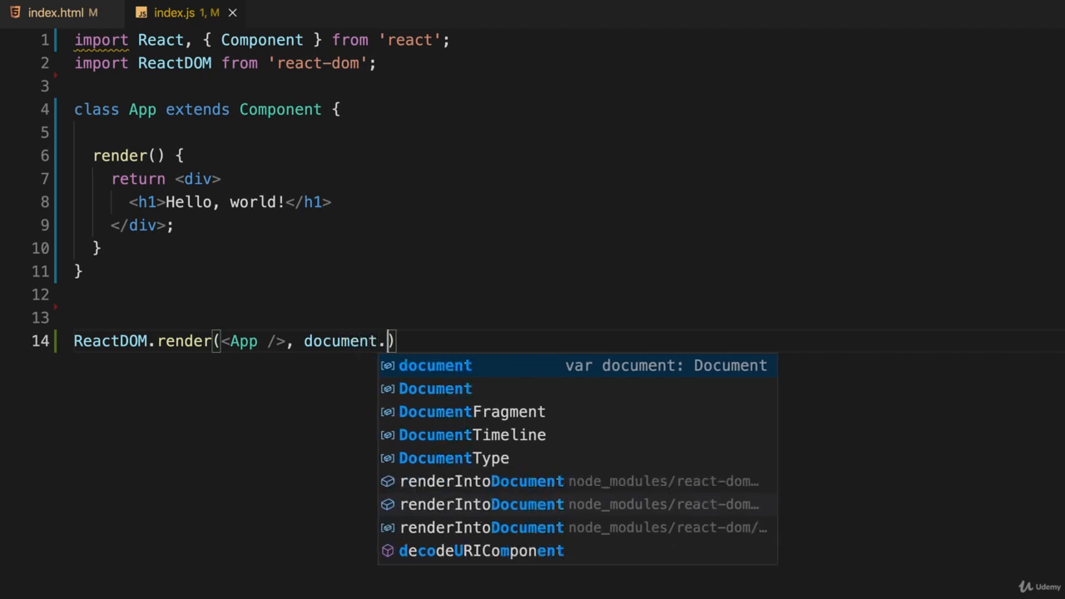
pyautogui.write('getElement')
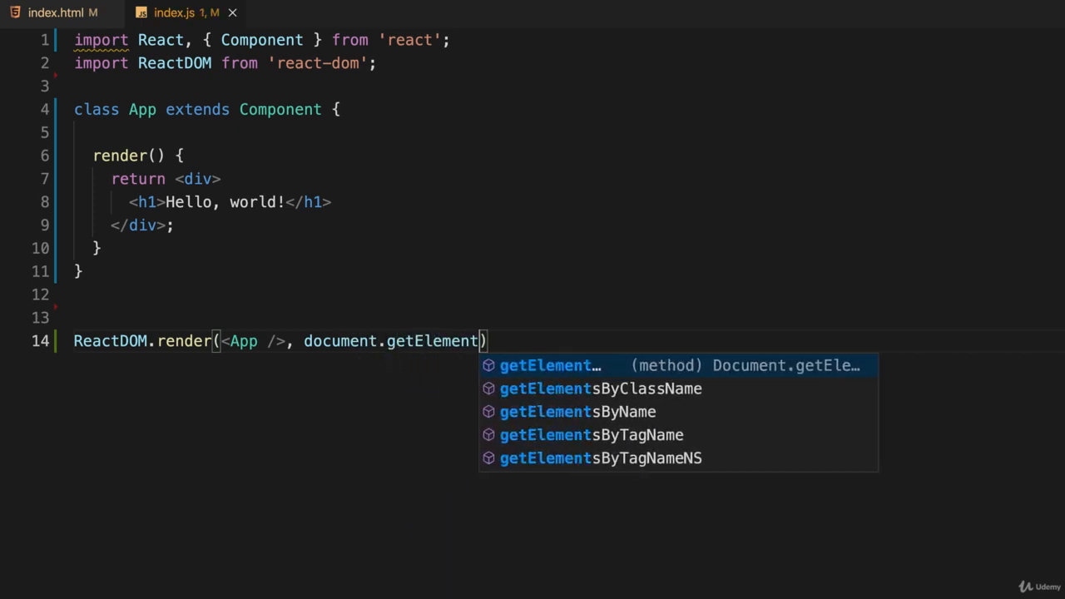
pyautogui.write('By')
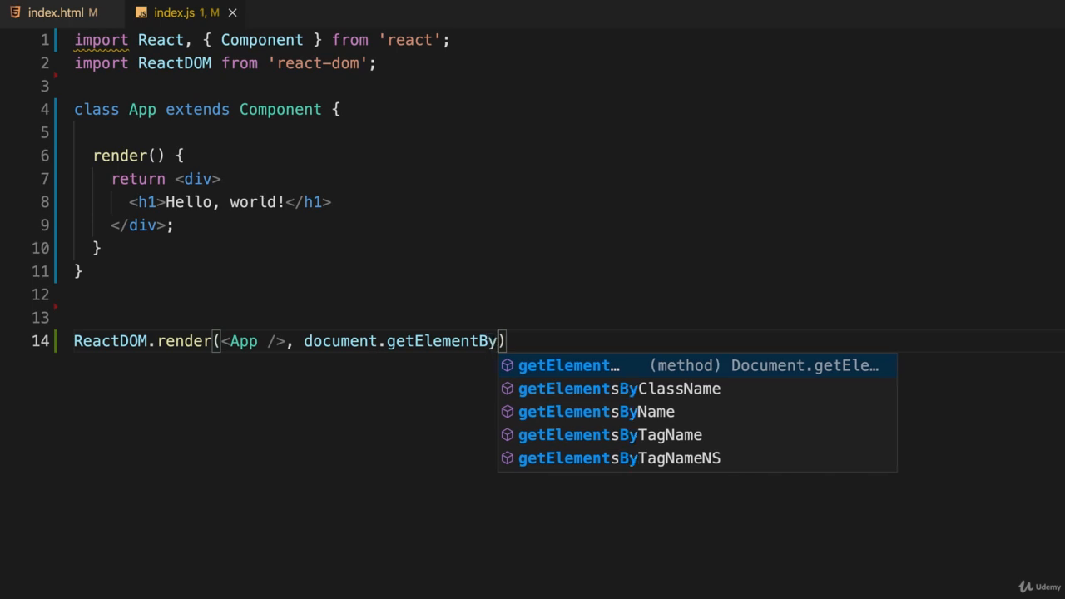
pyautogui.write('Id')
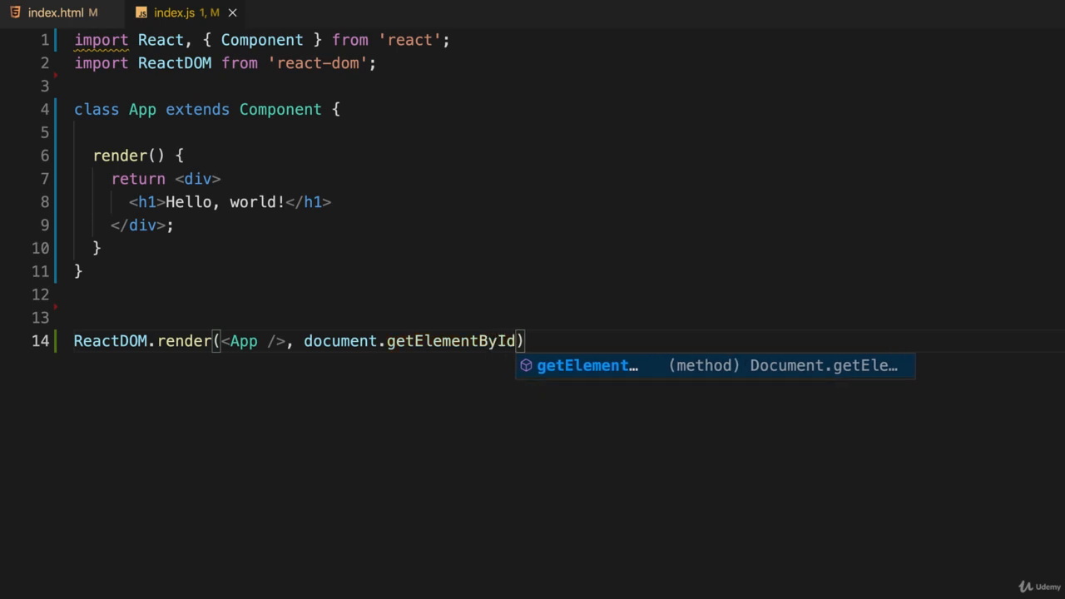
pyautogui.write("('root'")
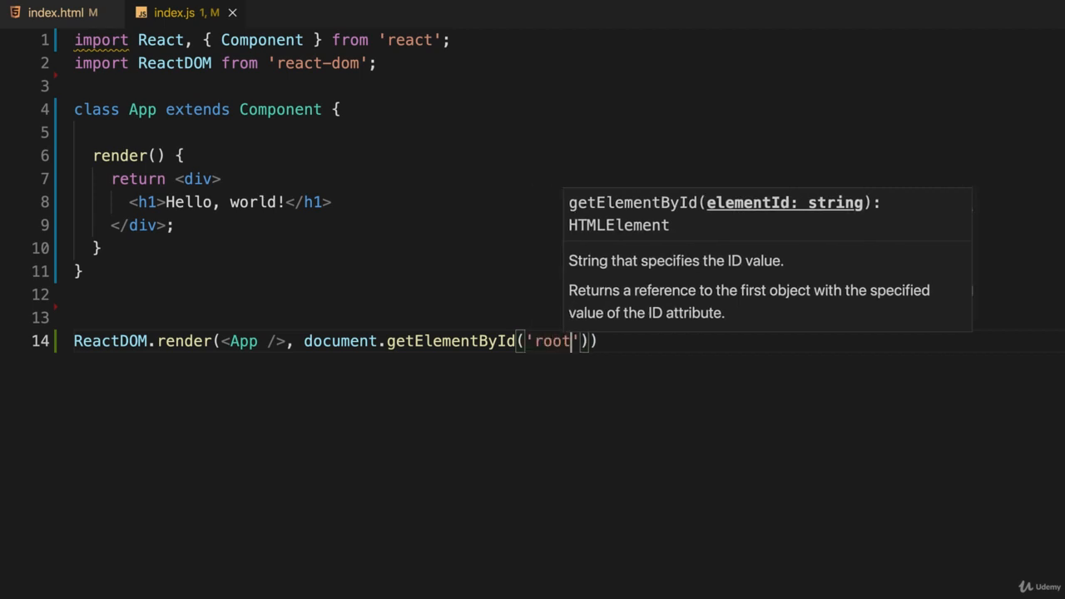
pyautogui.press('Right')
pyautogui.press('Right')
pyautogui.press('BackSpace')
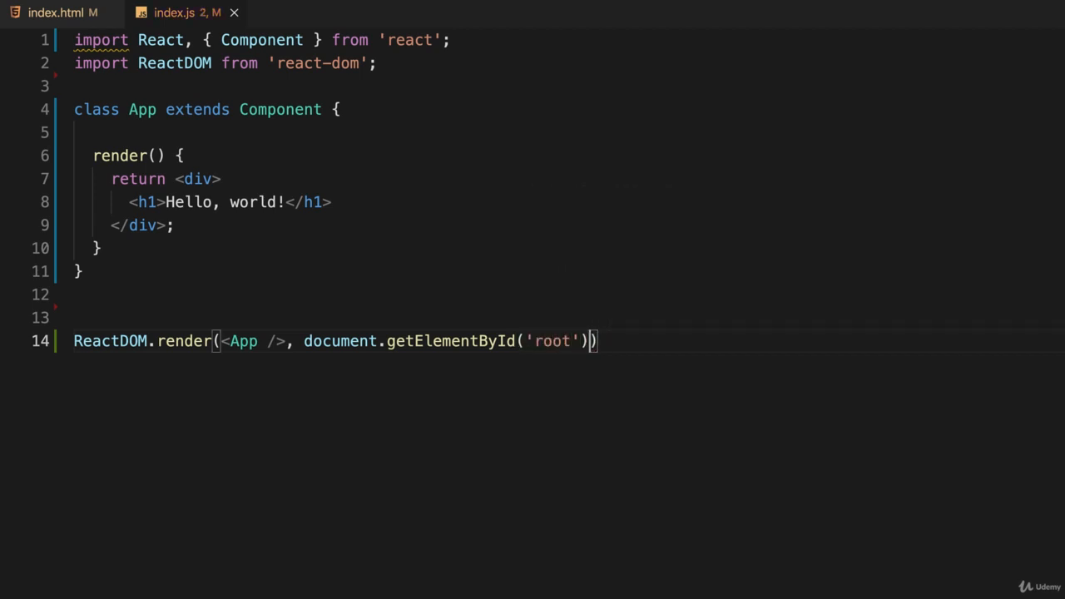
pyautogui.write(')')
pyautogui.write(');')
pyautogui.press('Return')
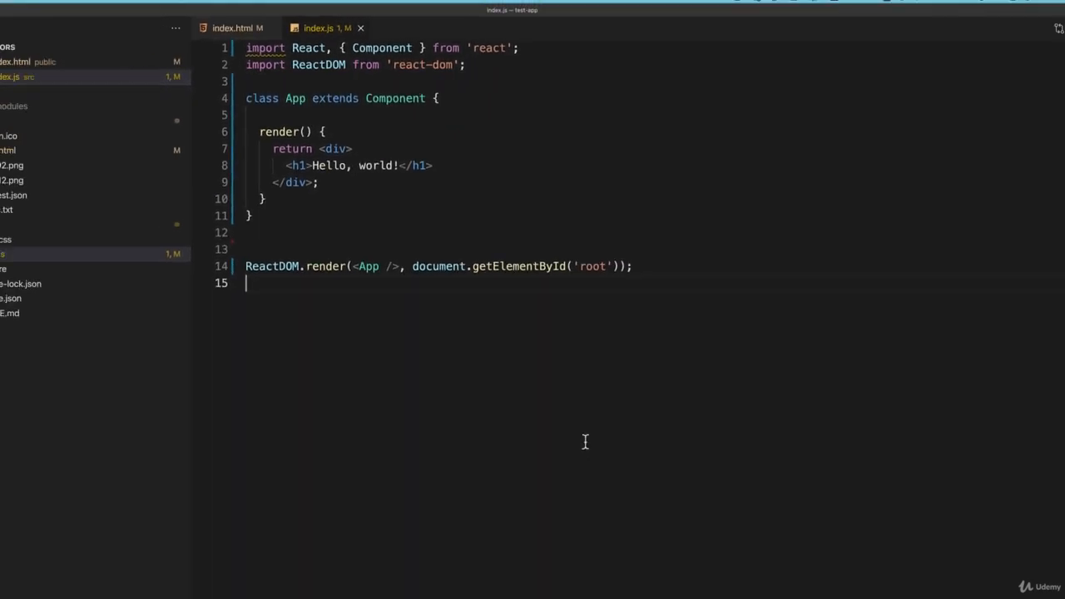
pyautogui.press('super+Tab')
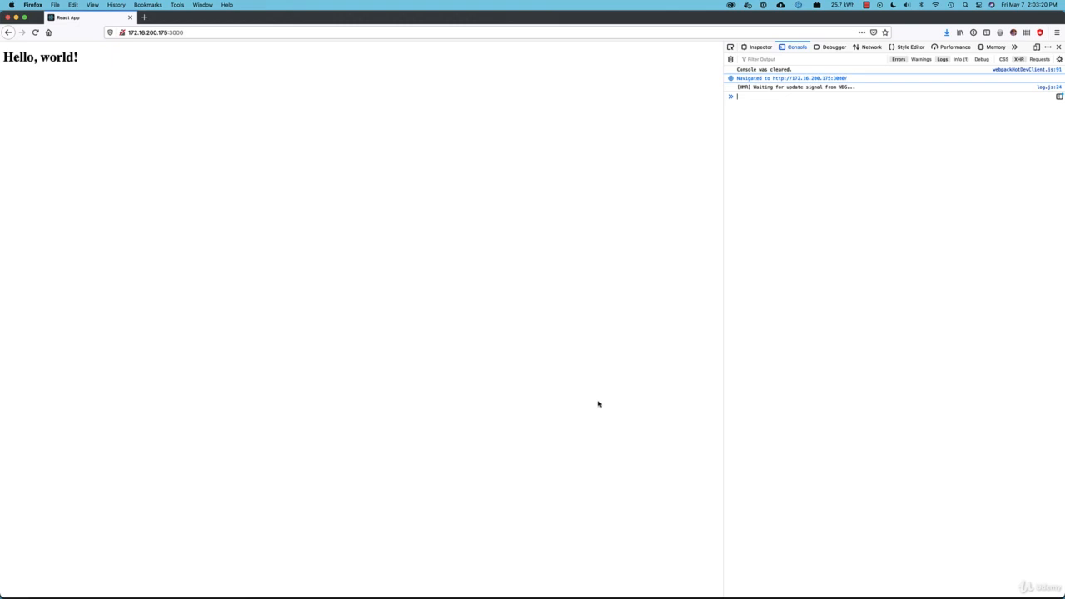
pyautogui.press('super+Tab')
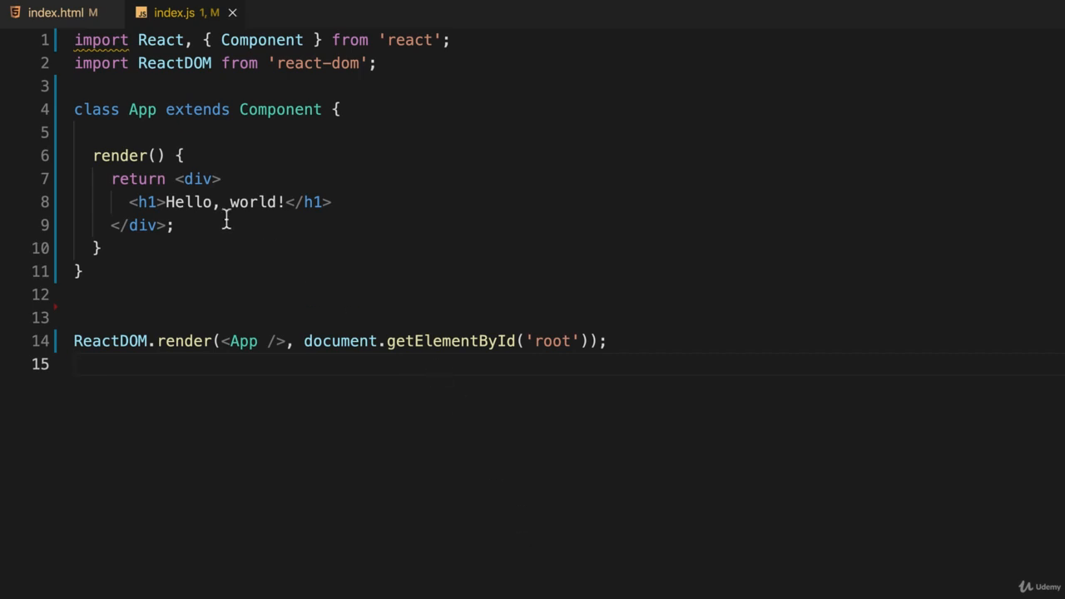
pyautogui.moveTo(175, 178); pyautogui.dragTo(176, 227)
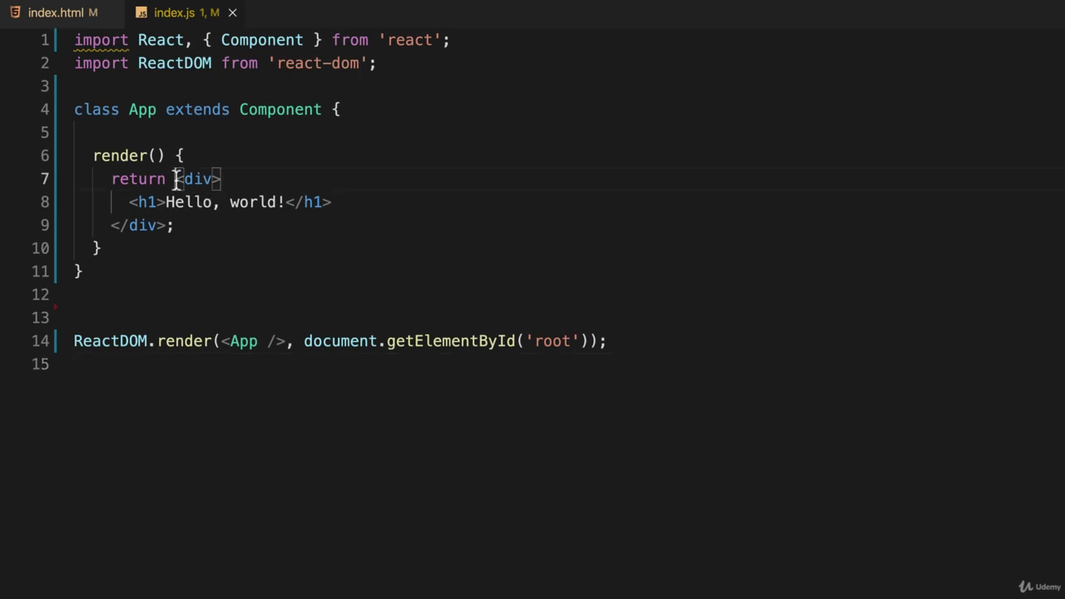
pyautogui.click(195, 228)
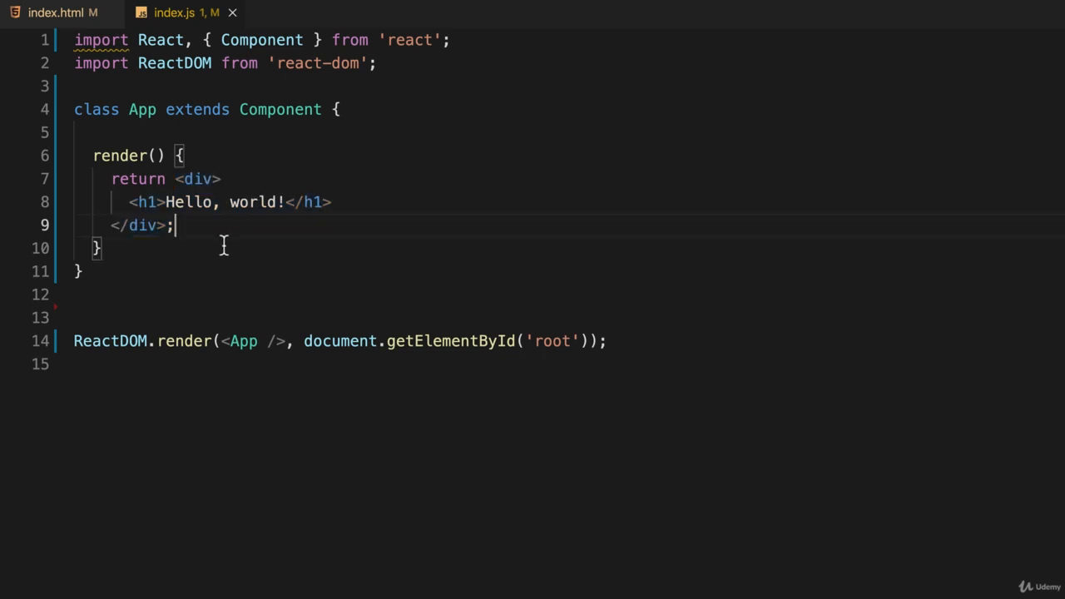